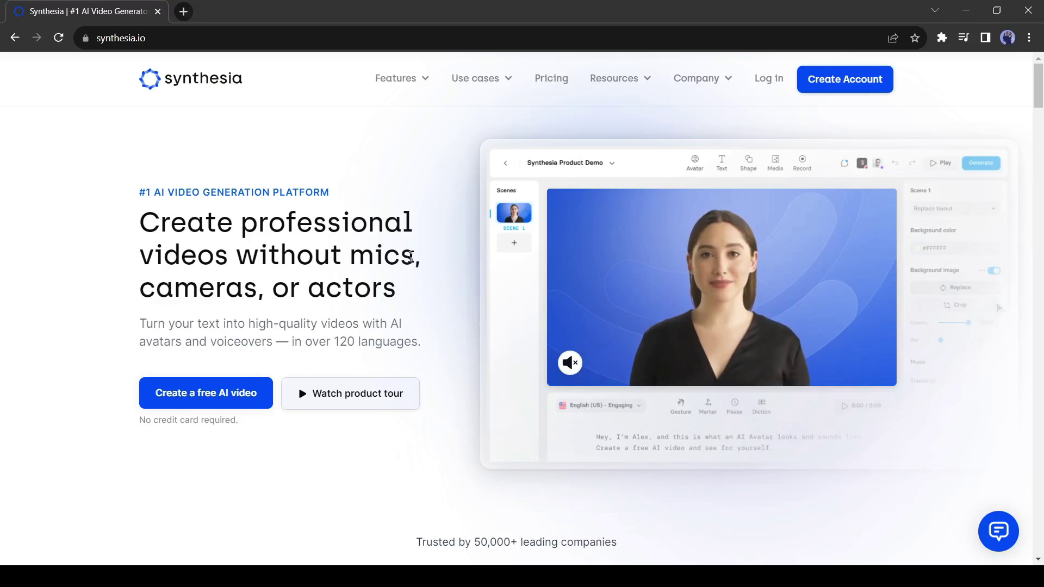
- Scroll up and down through the Synthesia website's feature sections
scroll(444, 289, "down", 2)
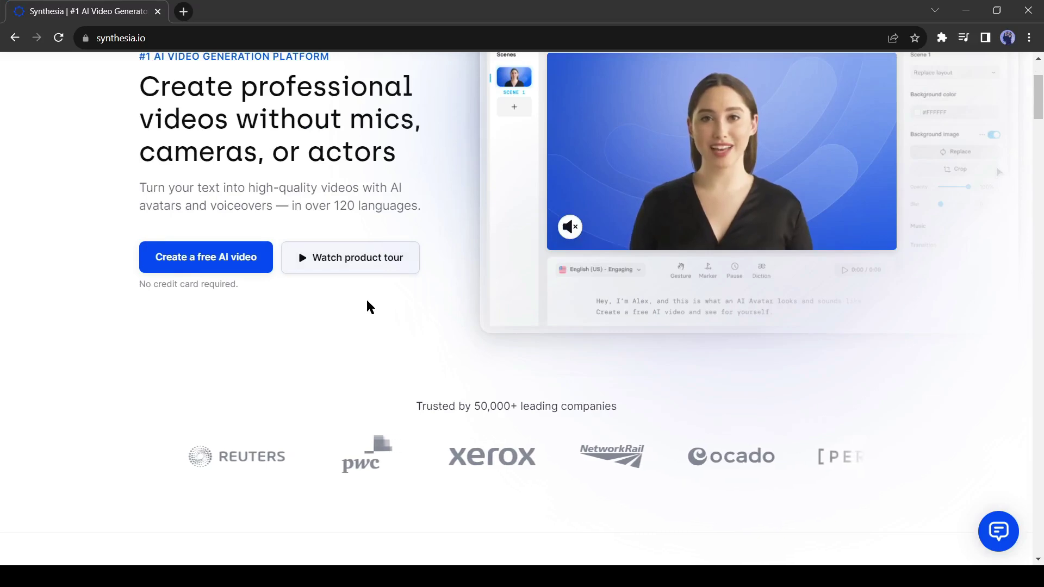
scroll(384, 303, "up", 1)
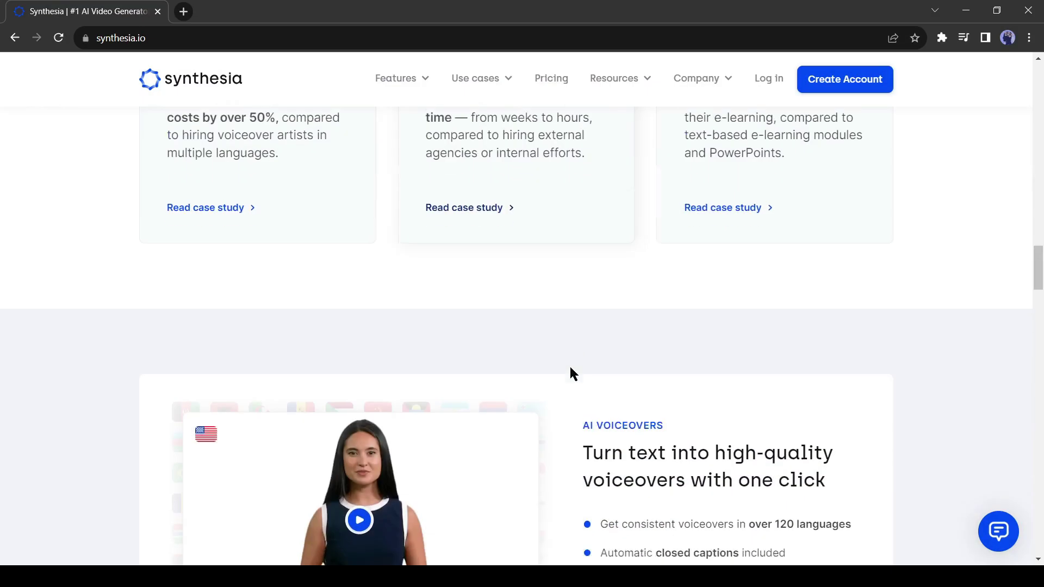
scroll(571, 373, "down", 2)
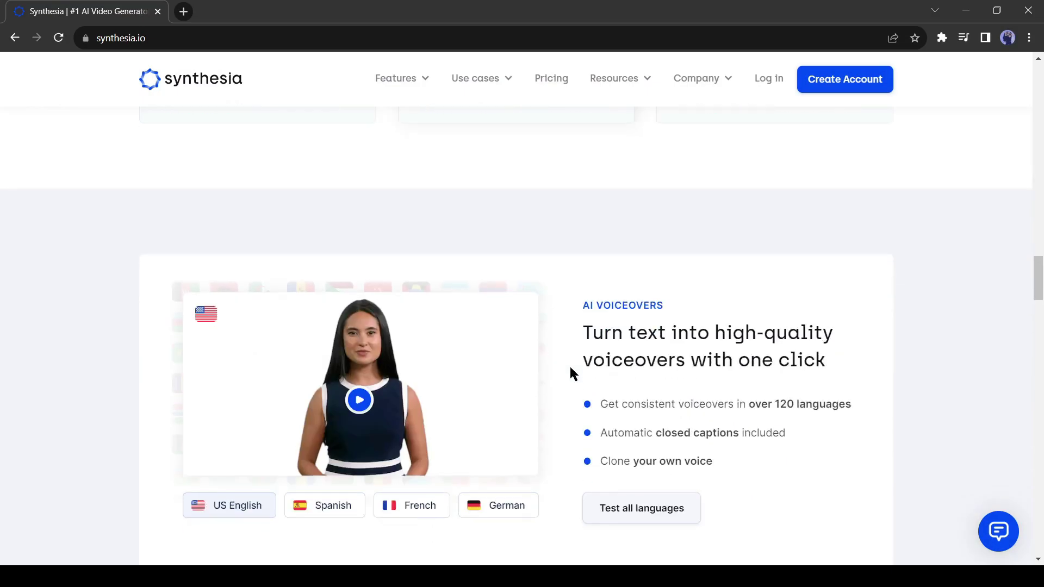
scroll(571, 372, "down", 1)
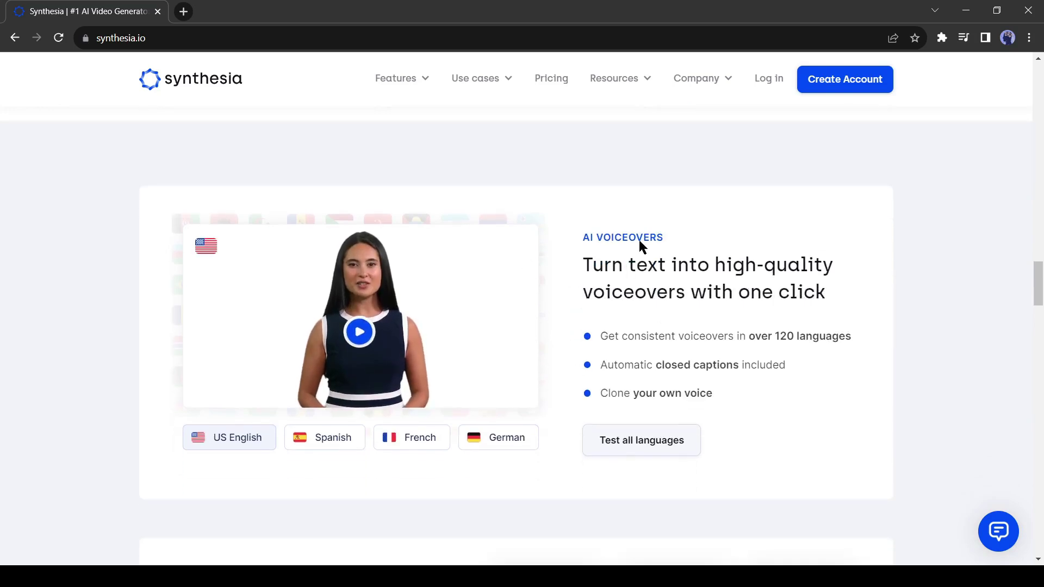
scroll(610, 341, "down", 5)
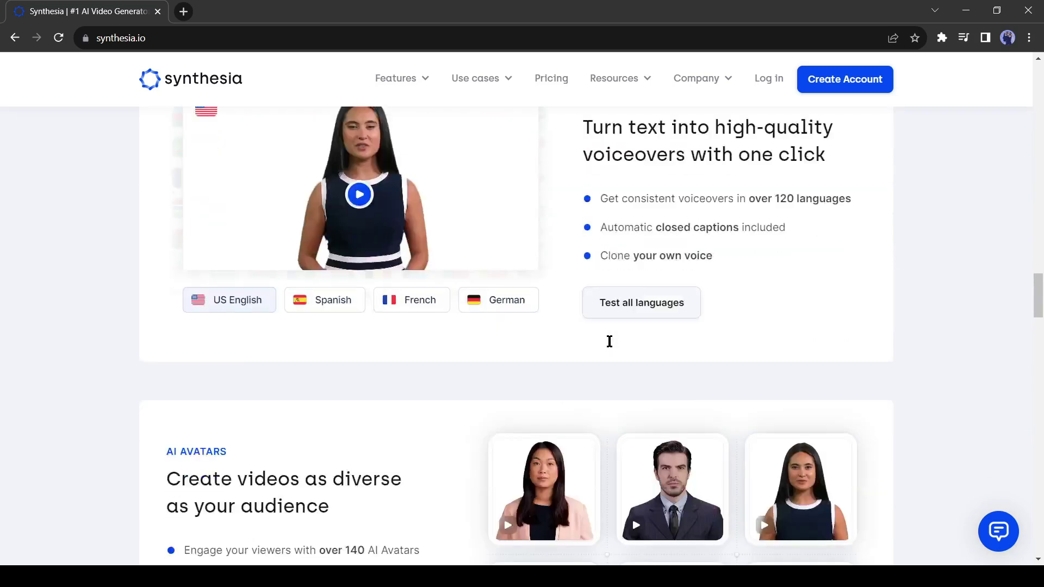
scroll(609, 342, "down", 7)
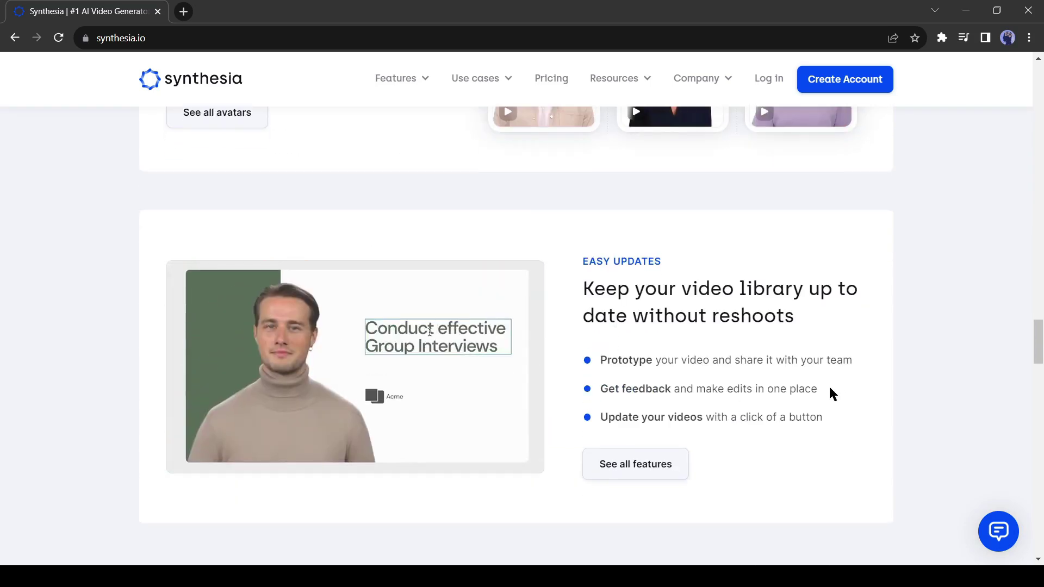
scroll(832, 389, "up", 15)
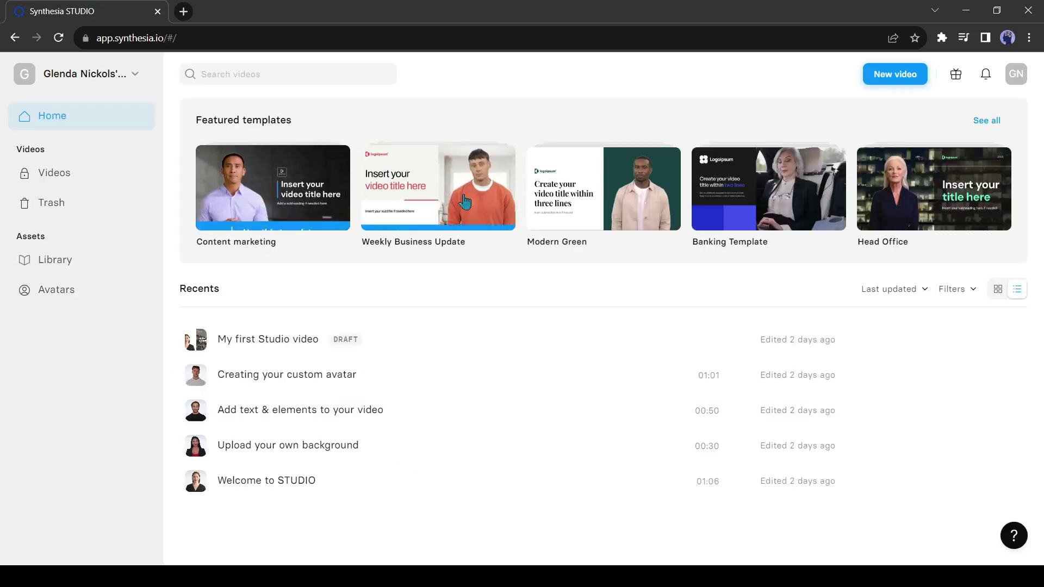
- Start a new video from the STUDIO dashboard to bring up the Create a new video dialog
mouse_move(449, 205)
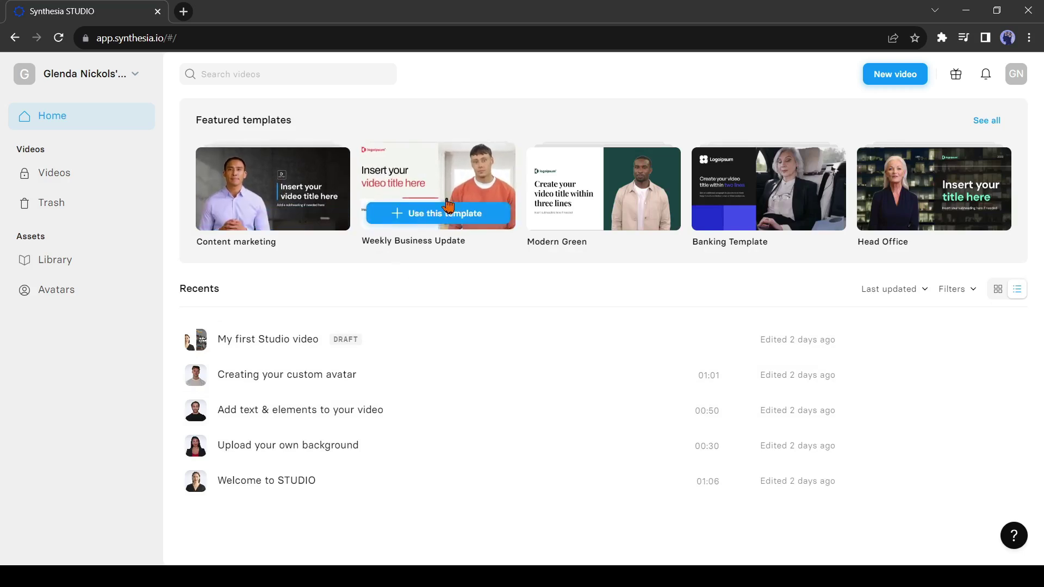
left_click(892, 79)
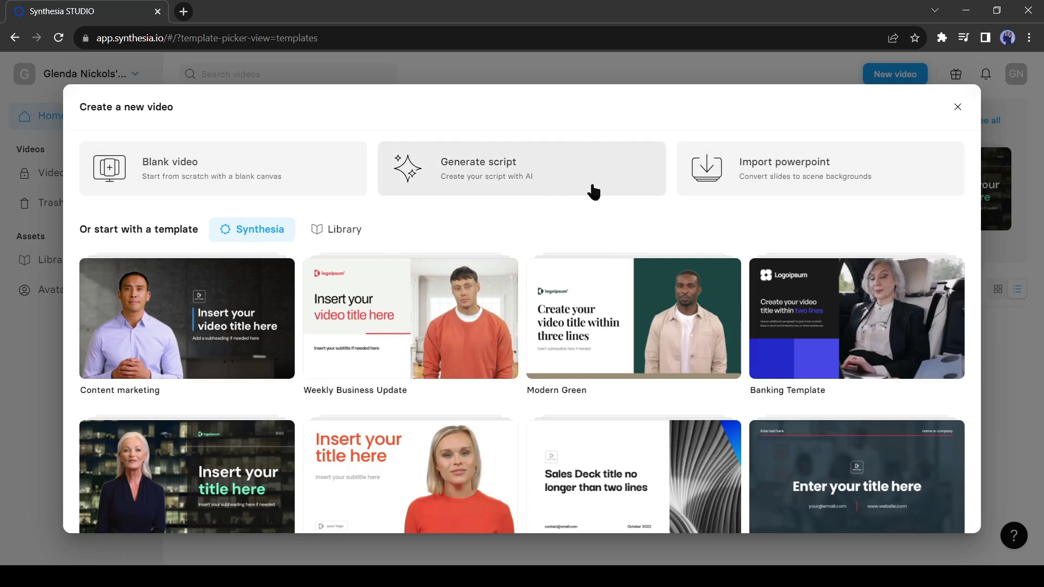
- Choose Generate script, enter the topic '10 best place to live in usa' and tourist audience, and add Language
left_click(499, 187)
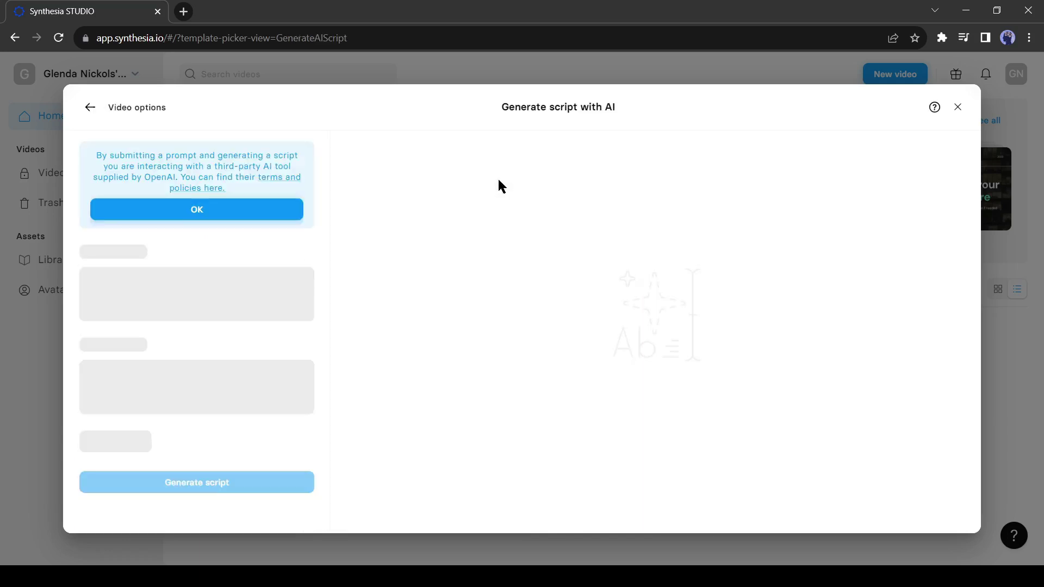
left_click(163, 215)
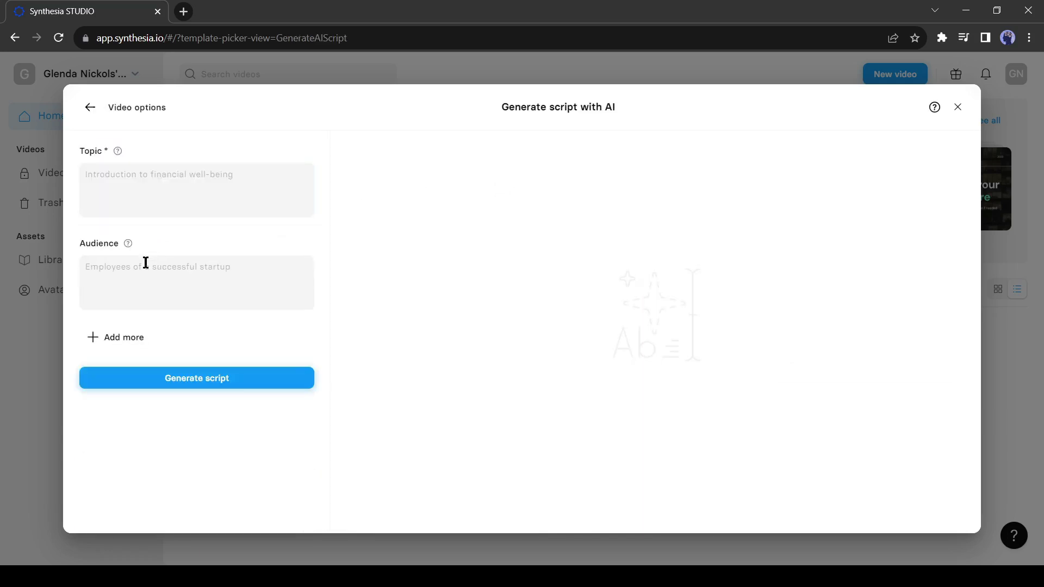
left_click(157, 190)
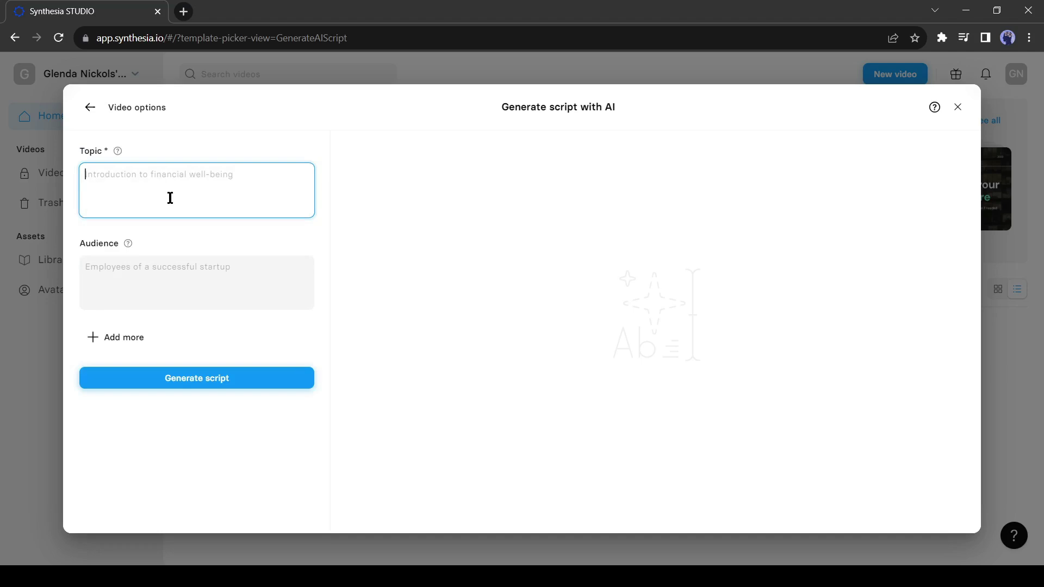
type("10 best place to live in usa")
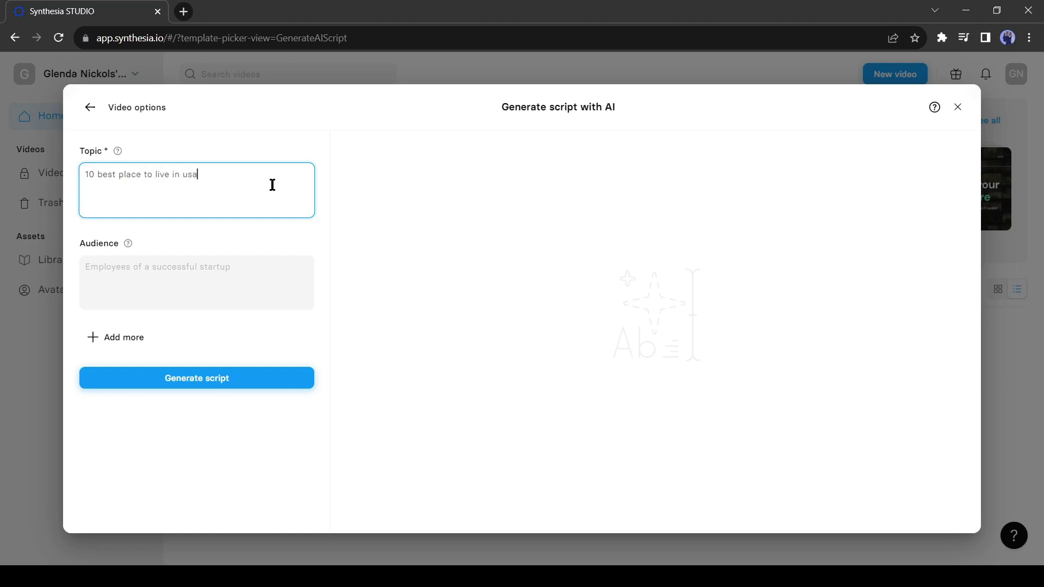
left_click(229, 295)
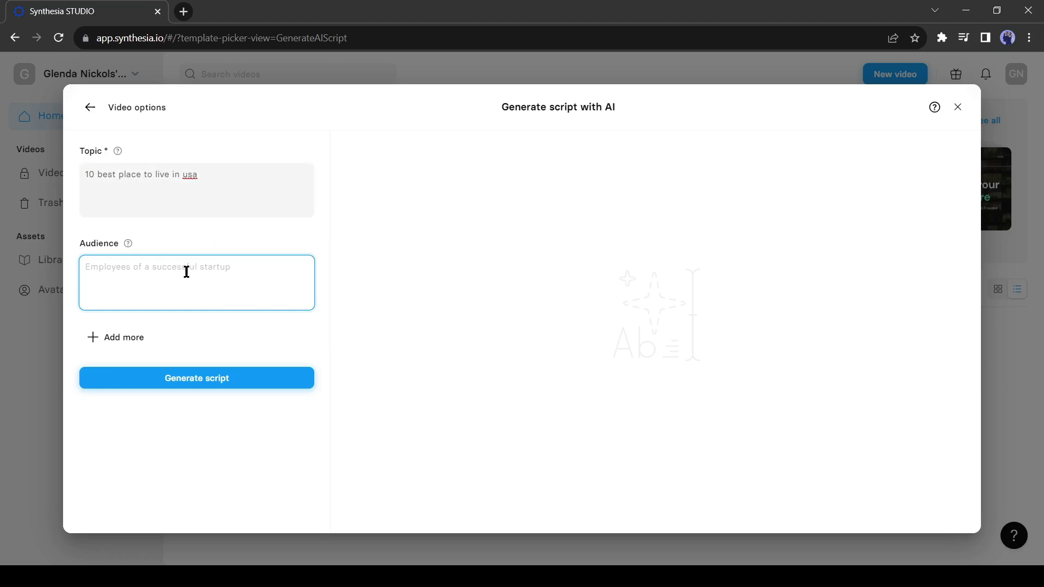
type("Tourist")
left_click(126, 340)
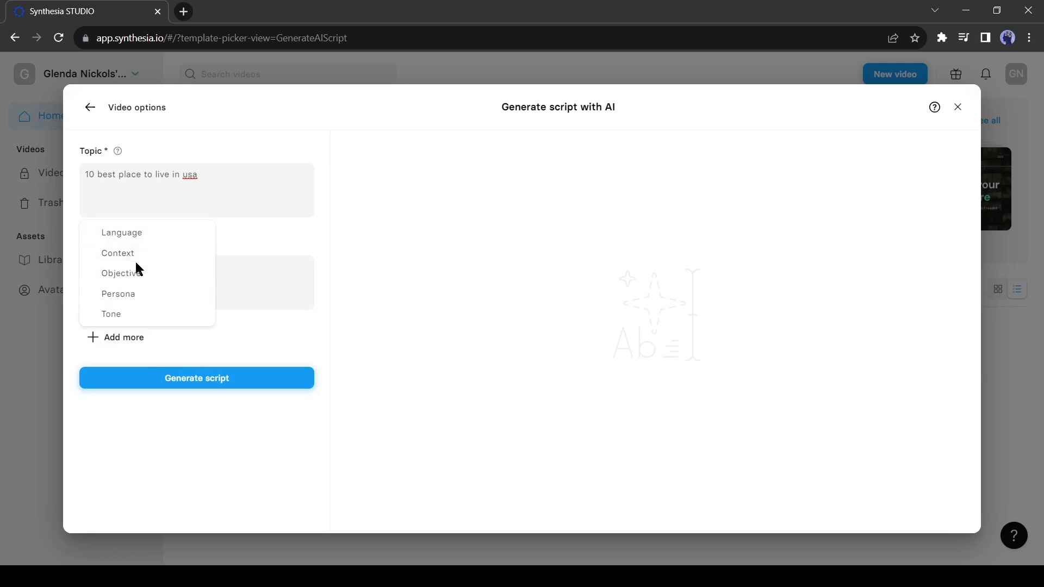
left_click(147, 303)
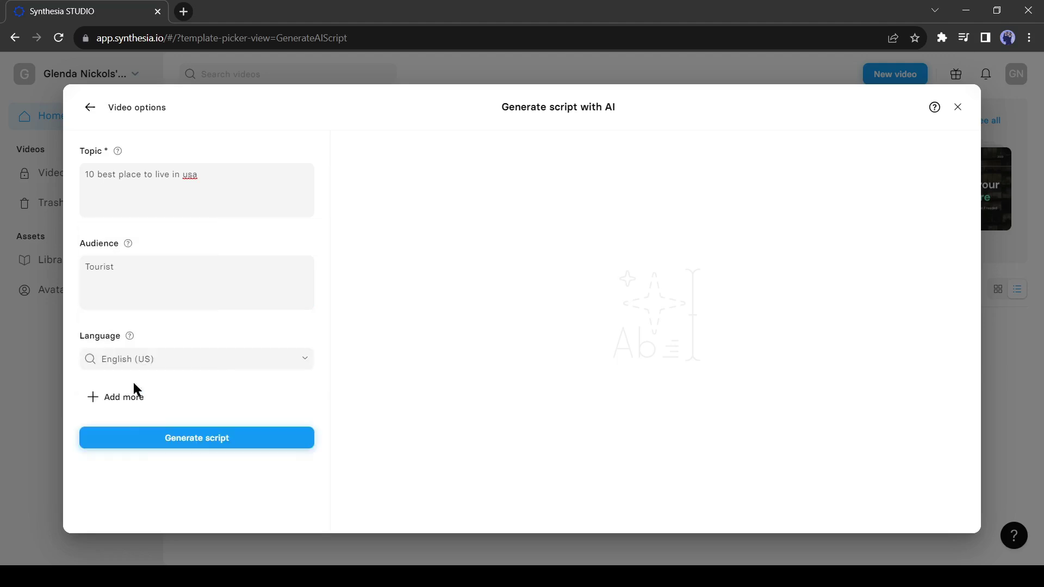
- Generate the script, dismiss the server error, and continue into the editor
left_click(225, 439)
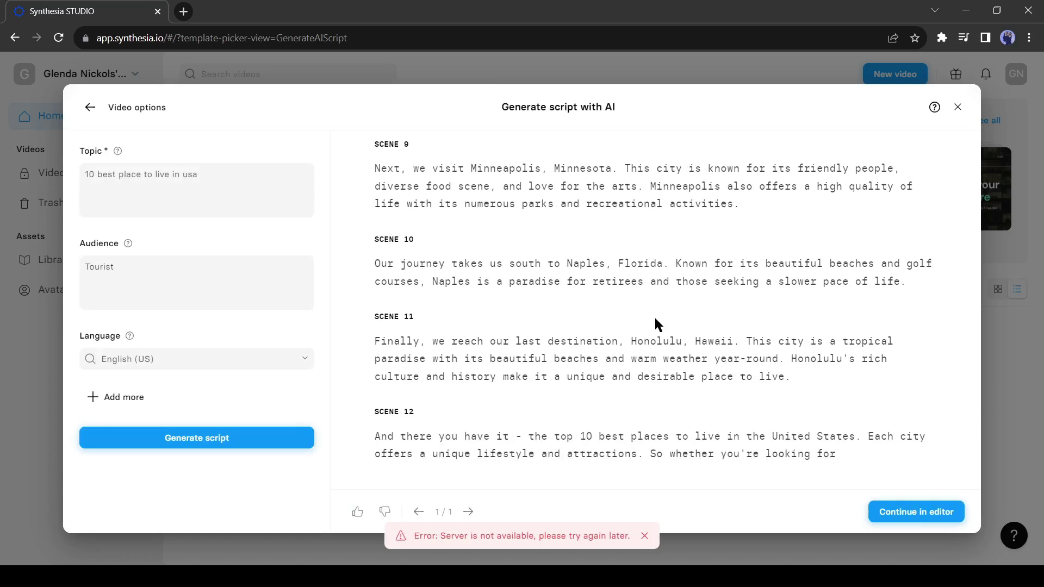
left_click(645, 537)
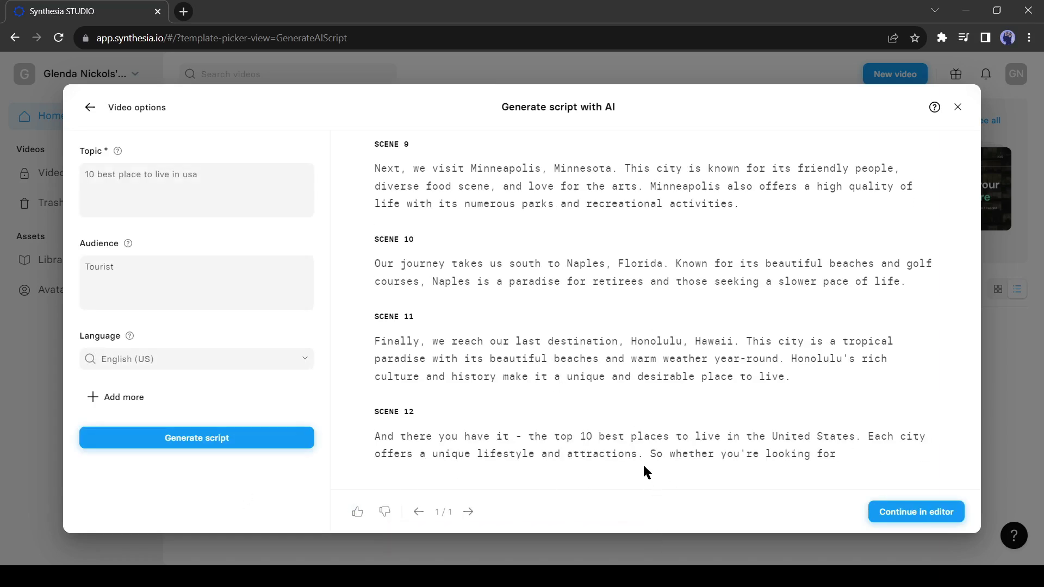
scroll(537, 393, "up", 15)
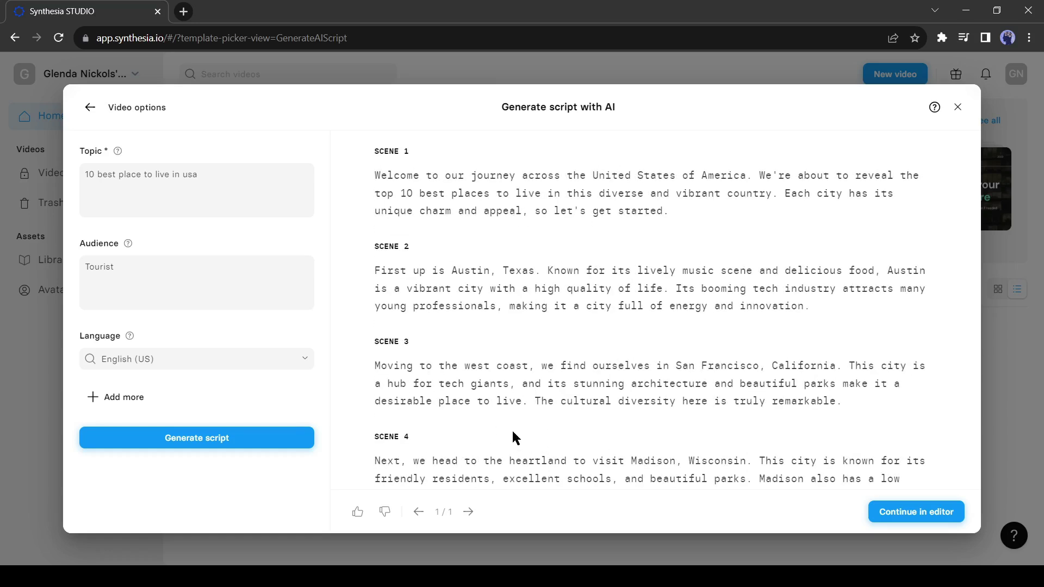
scroll(513, 431, "down", 15)
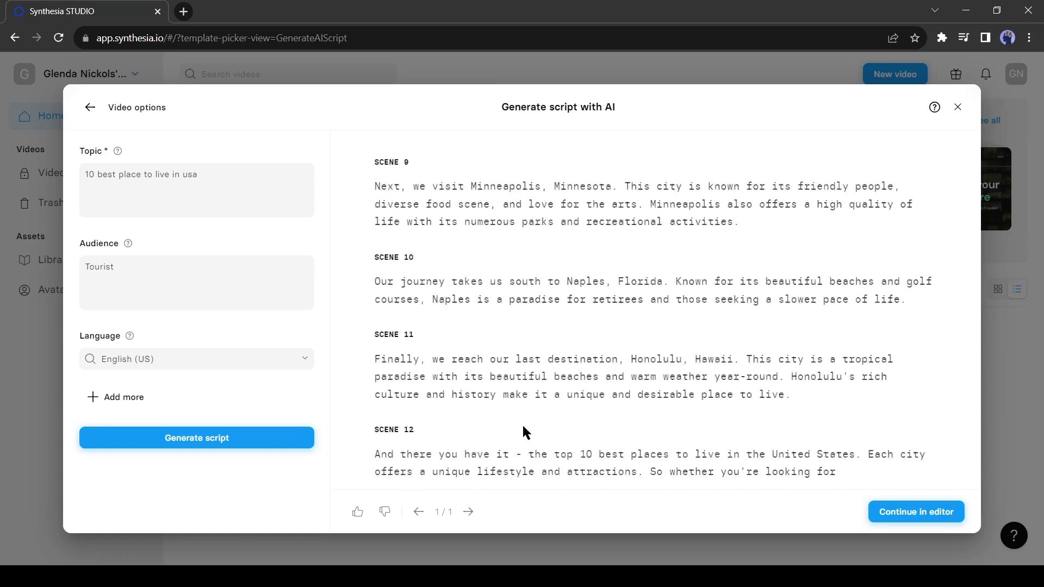
left_click(914, 516)
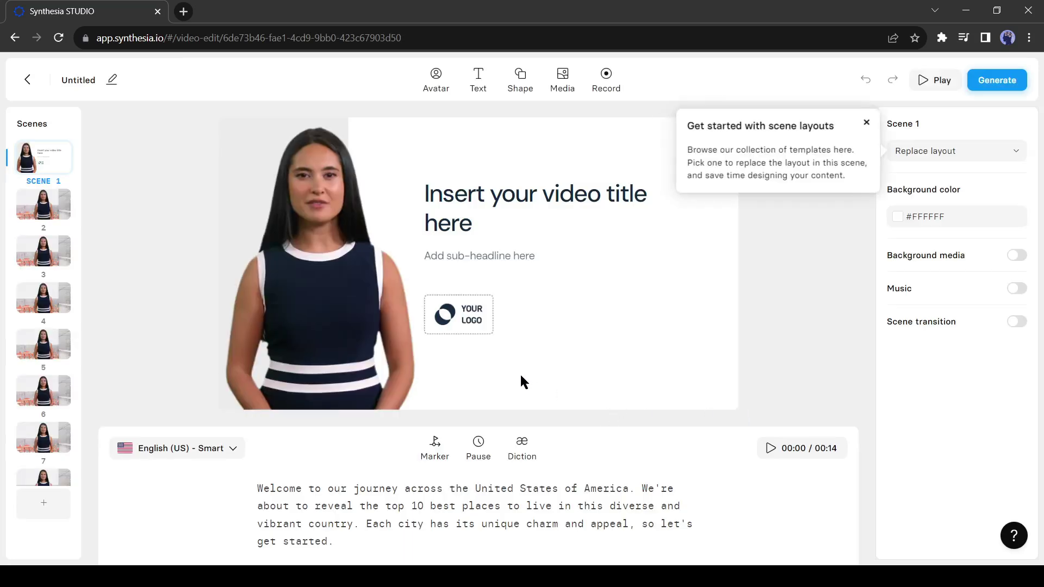
- Replace the opening scene's title text with '10 Best Place to Live in USA'
left_click(867, 122)
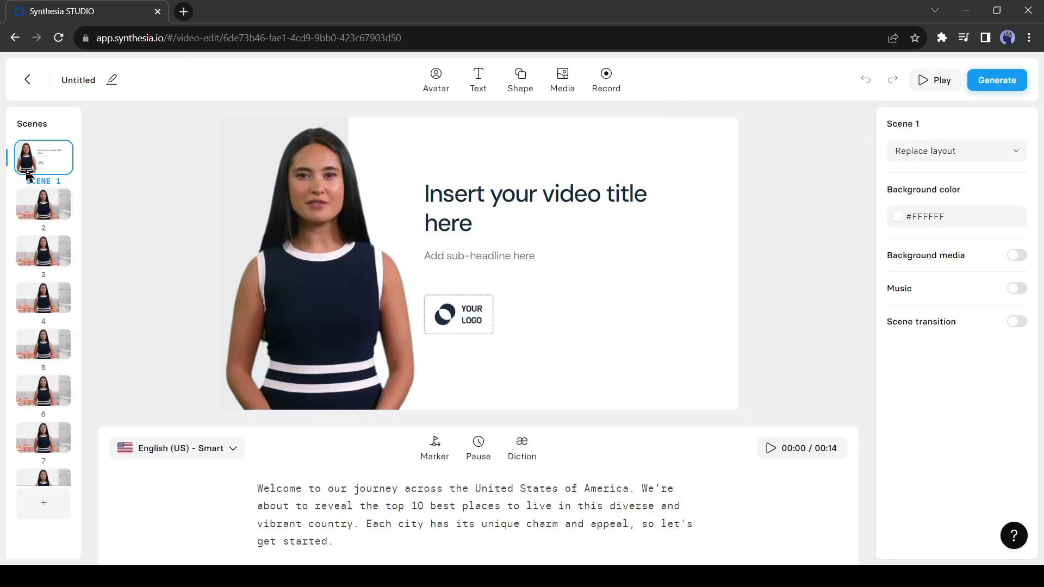
scroll(45, 273, "down", 4)
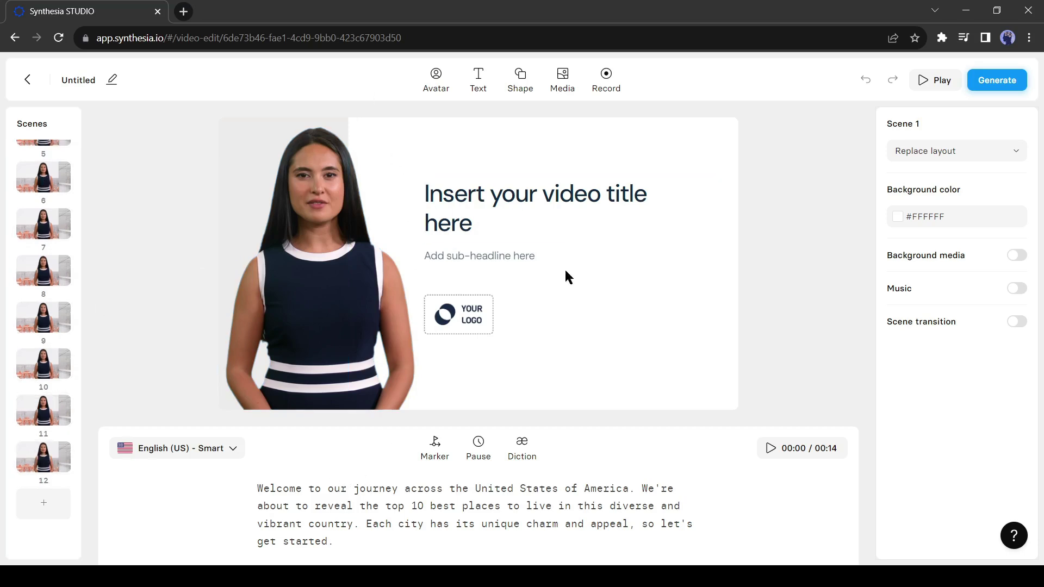
left_click(303, 231)
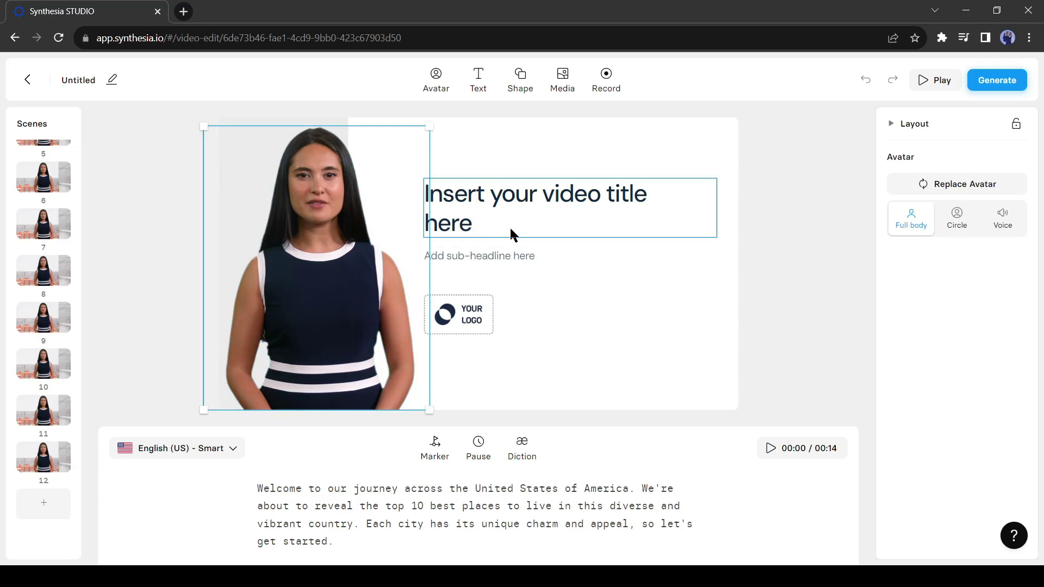
left_click(511, 226)
left_click(455, 202)
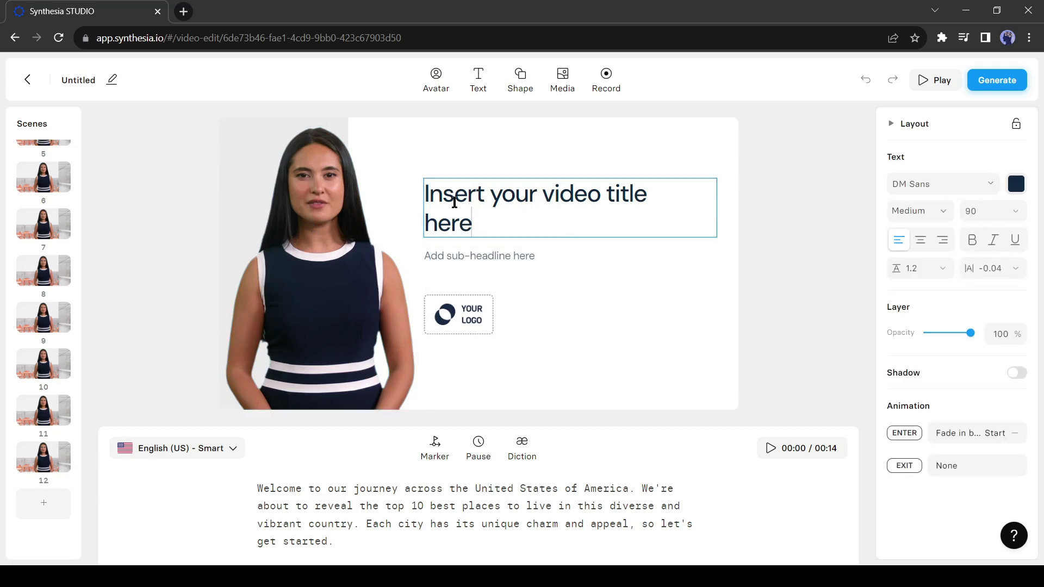
key("ctrl+a")
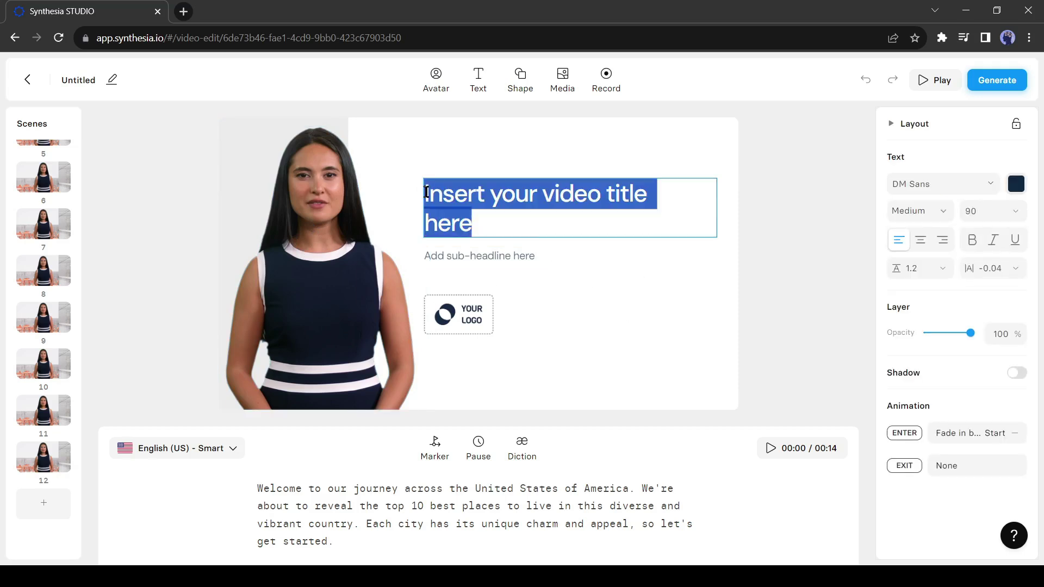
type("To")
left_click_drag(425, 192, 453, 199)
type("10 be")
key("BackSpace")
key("BackSpace")
type("Best Place to Live in USA")
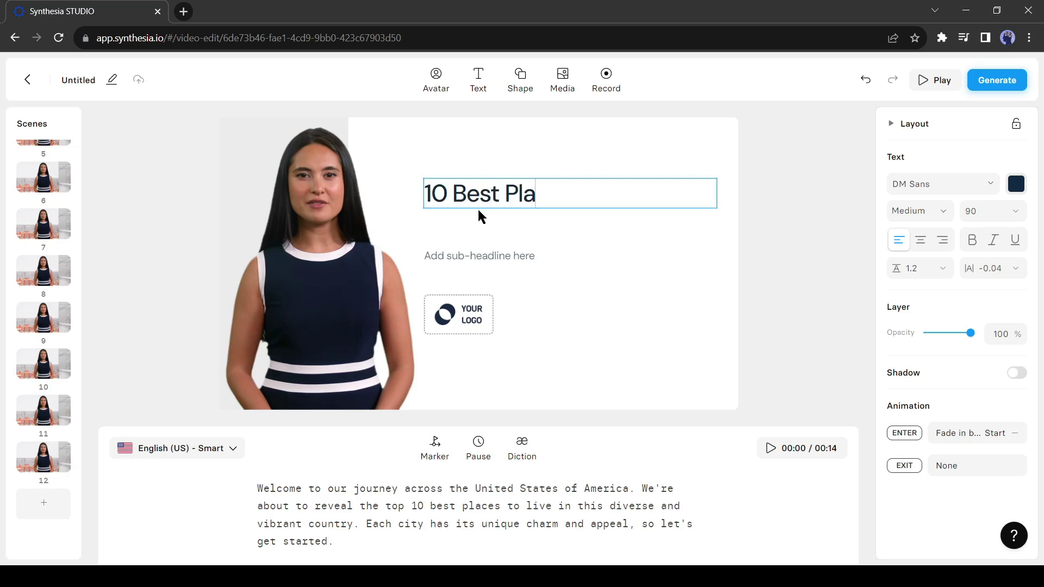
- Set the title font to Merriweather Sans
left_click(990, 185)
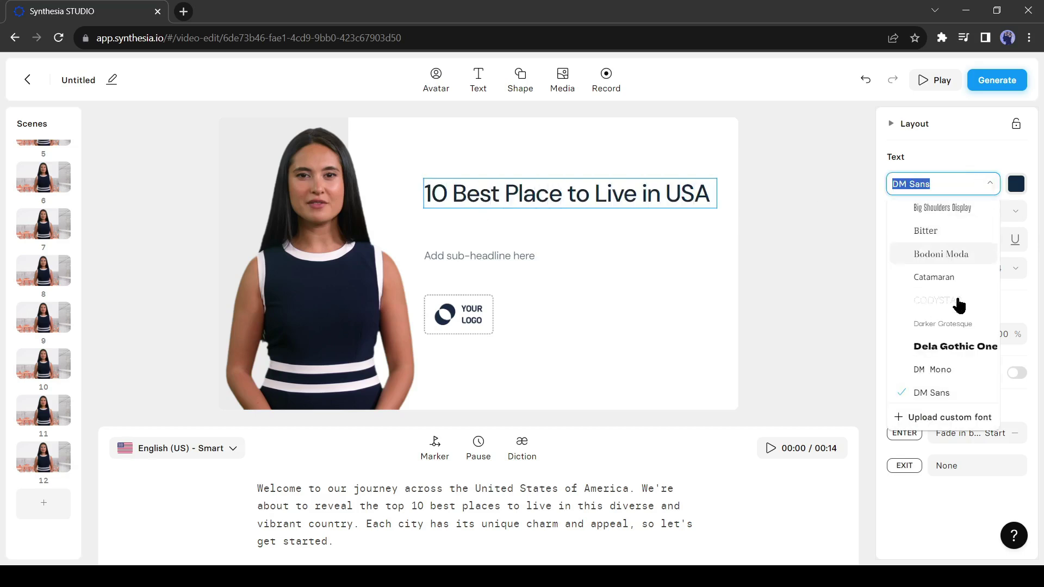
scroll(948, 350, "down", 3)
scroll(974, 332, "down", 5)
scroll(966, 326, "down", 2)
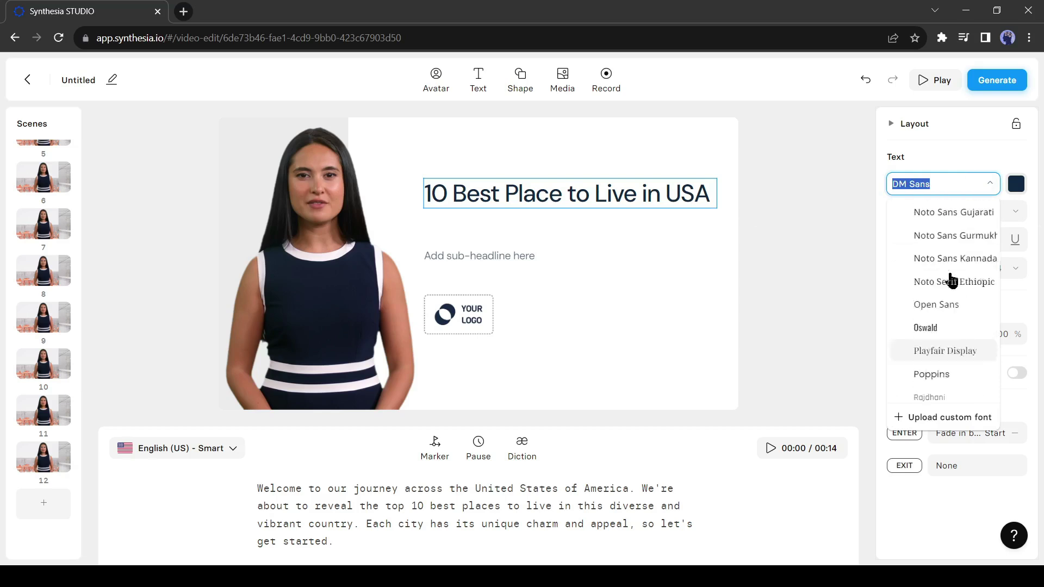
scroll(946, 277, "up", 4)
left_click(957, 307)
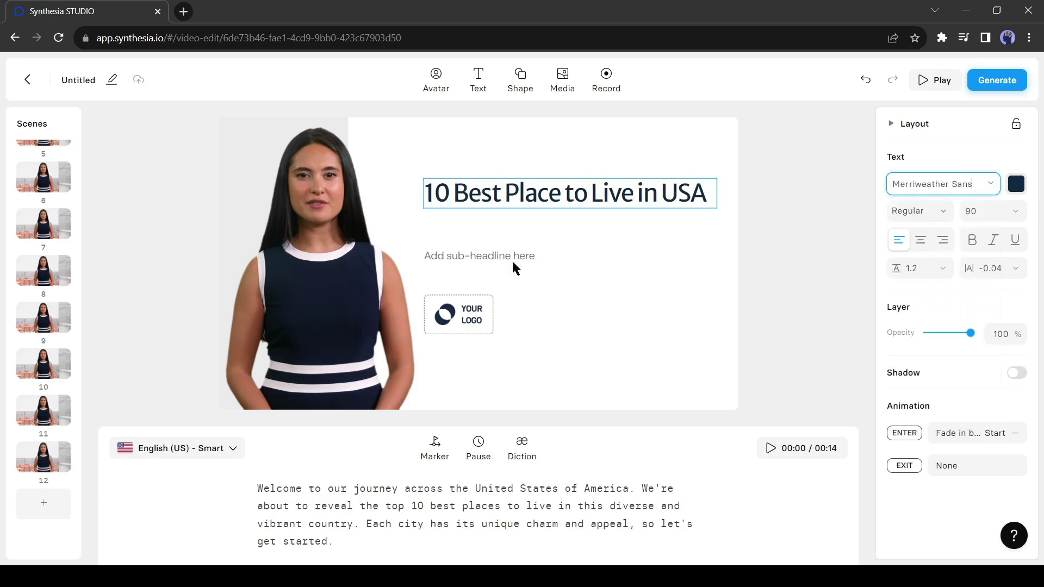
- Select the logo placeholder and browse stock images to replace it
left_click(498, 252)
left_click(604, 266)
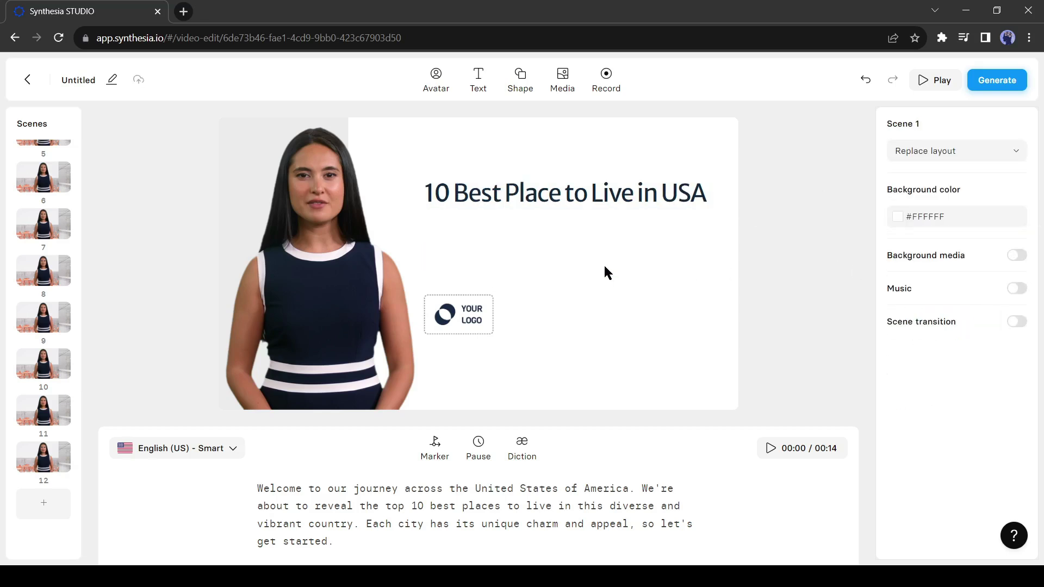
left_click(466, 337)
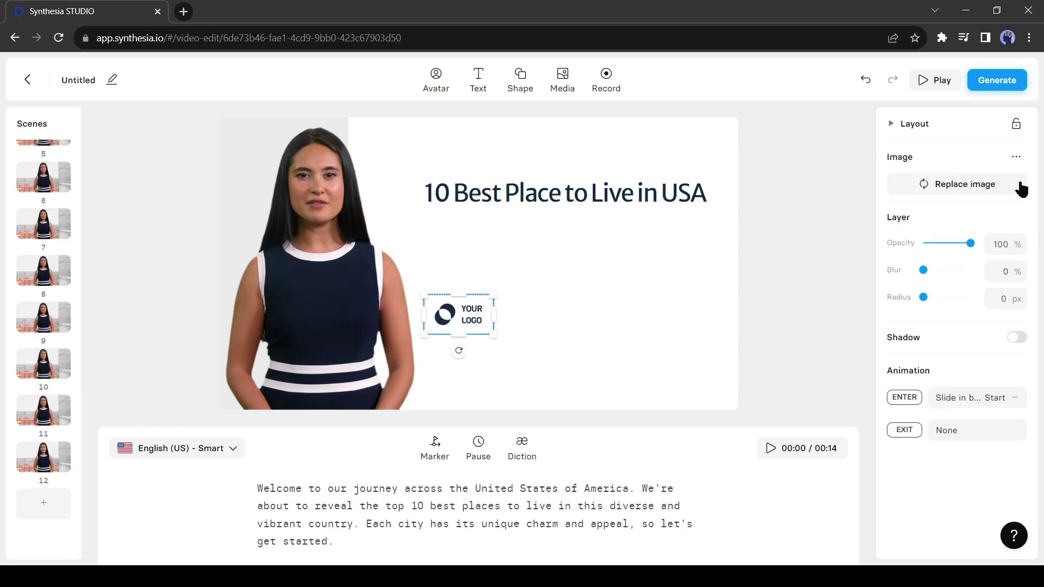
left_click(937, 185)
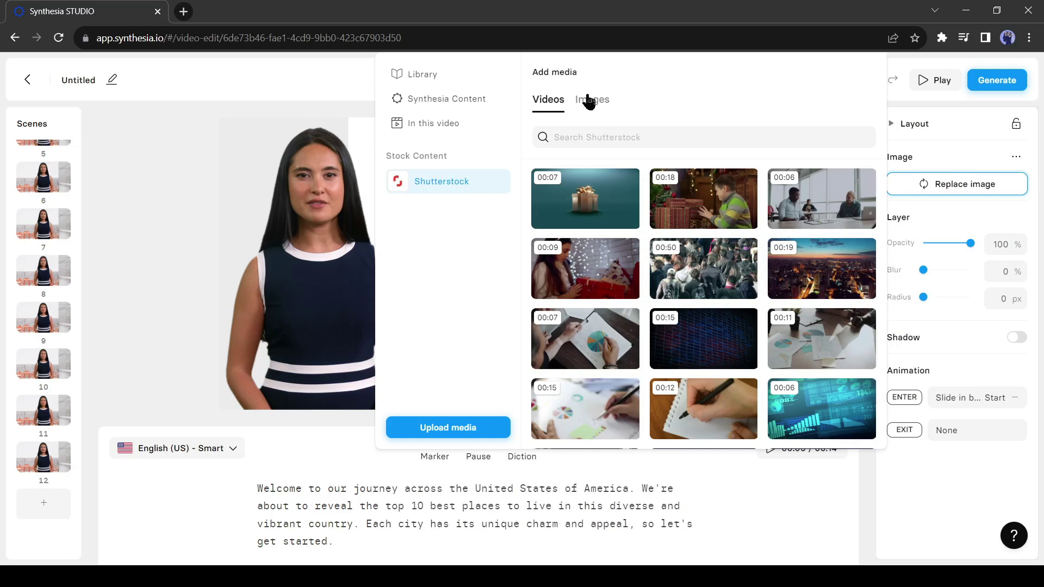
left_click(588, 101)
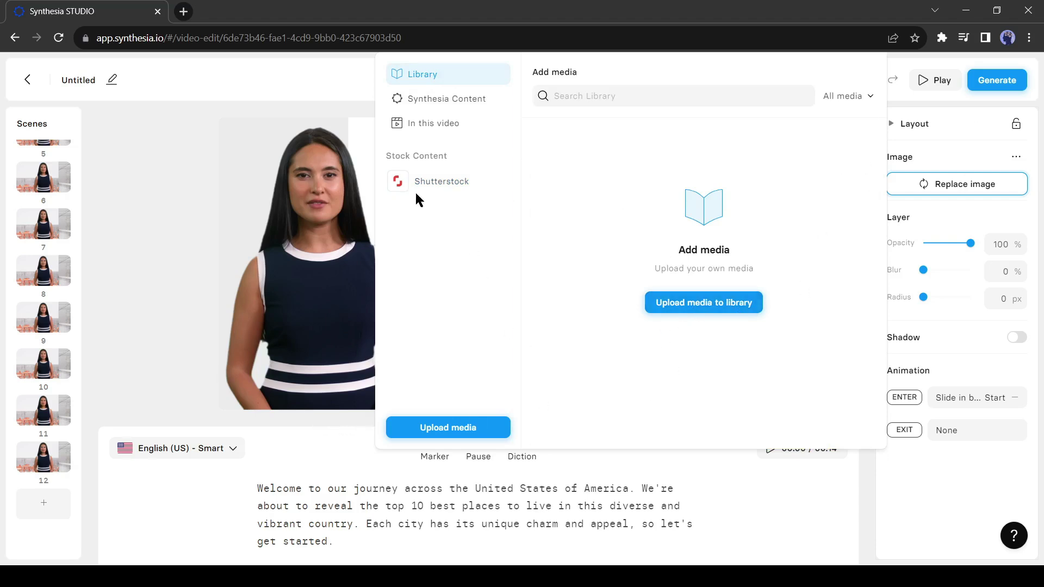
- Delete the YOUR LOGO placeholder and drag the title lower and left on the slide
left_click(195, 207)
left_click(472, 321)
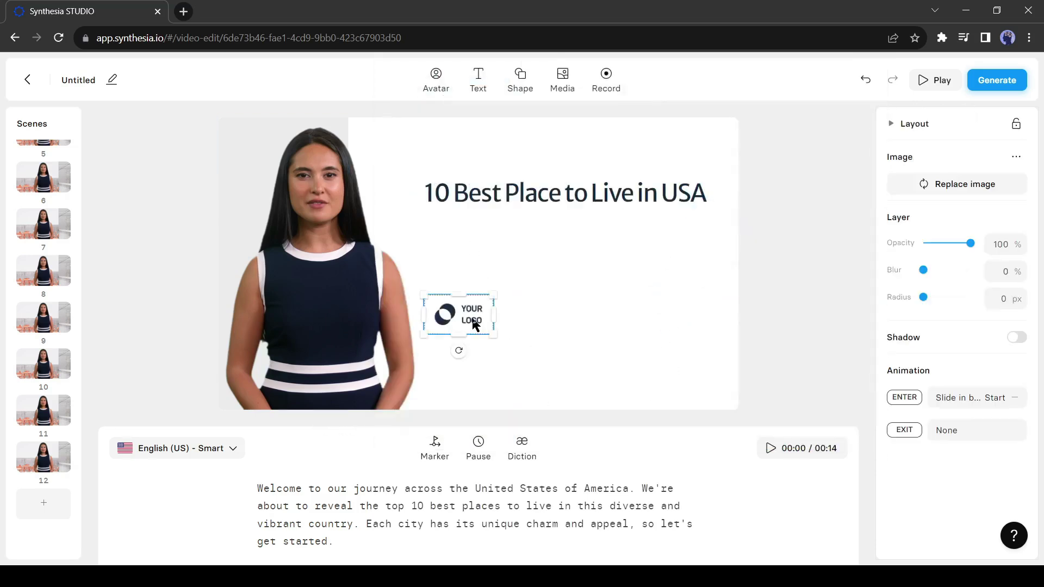
key("Delete")
left_click_drag(570, 195, 558, 235)
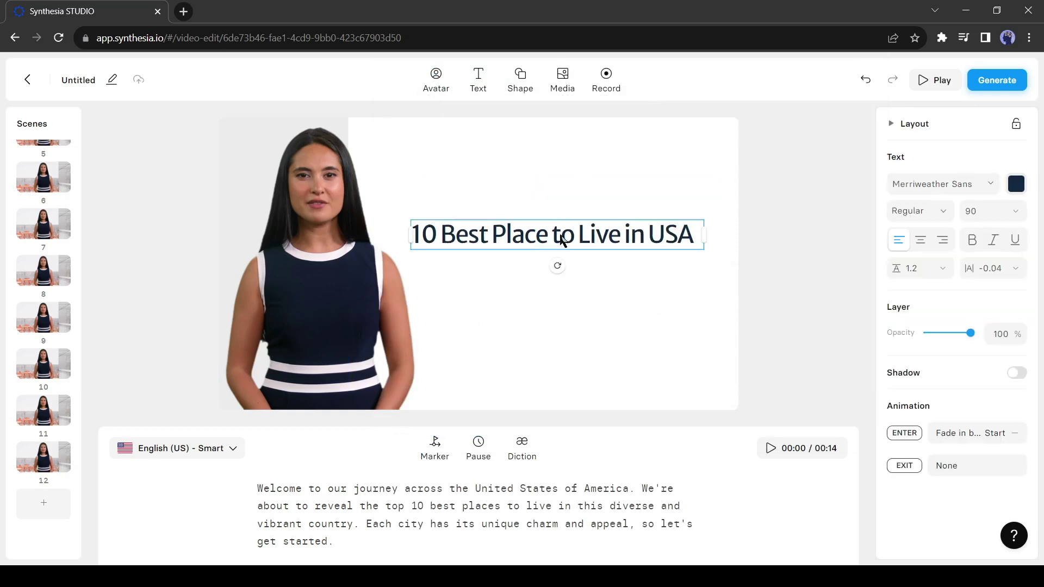
left_click(295, 262)
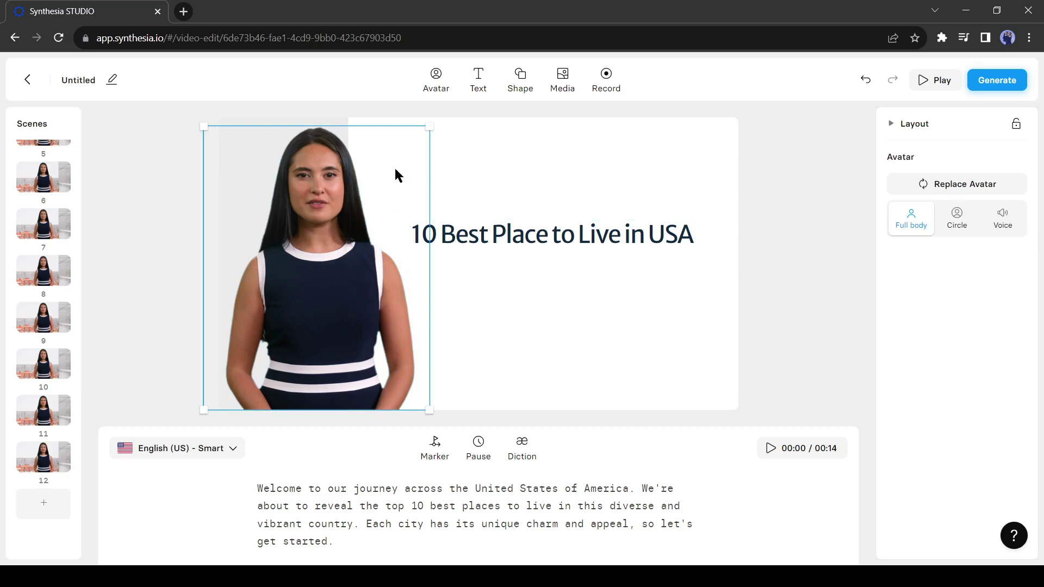
- Replace the Natalie presenter with the Vincent avatar from the avatar grid
left_click(438, 86)
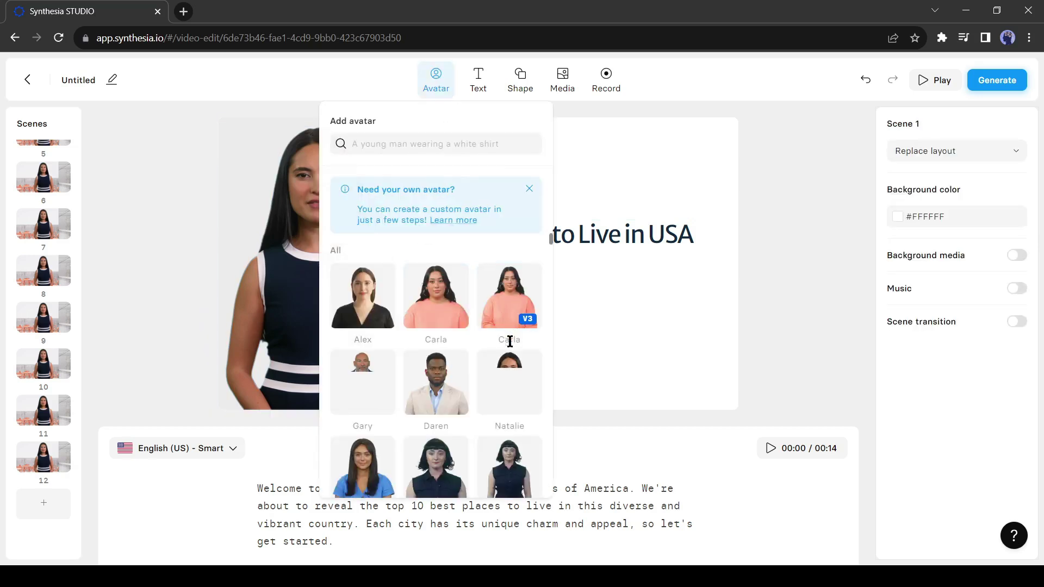
scroll(503, 326, "down", 3)
scroll(384, 368, "down", 10)
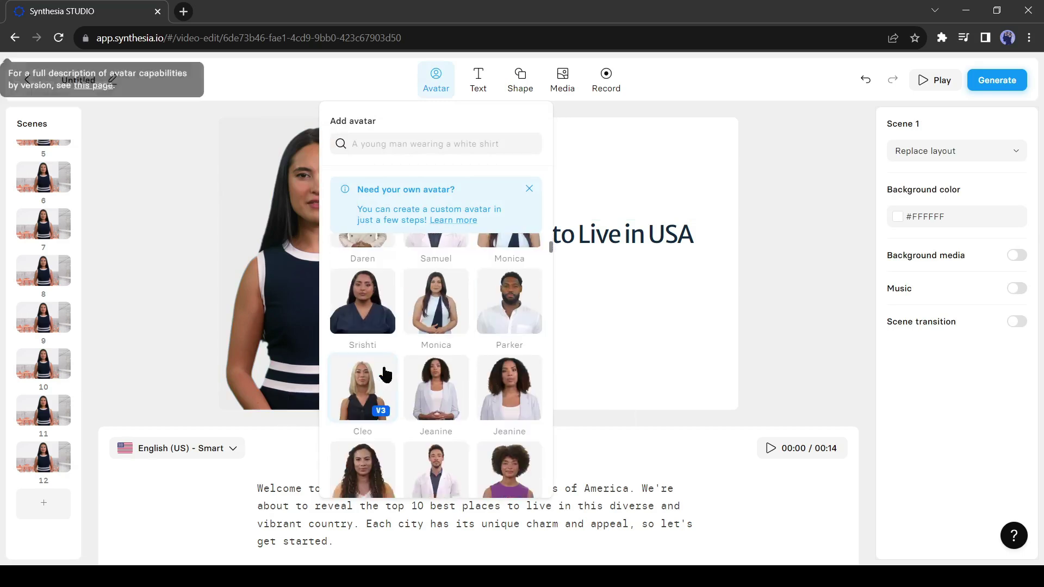
scroll(519, 375, "down", 5)
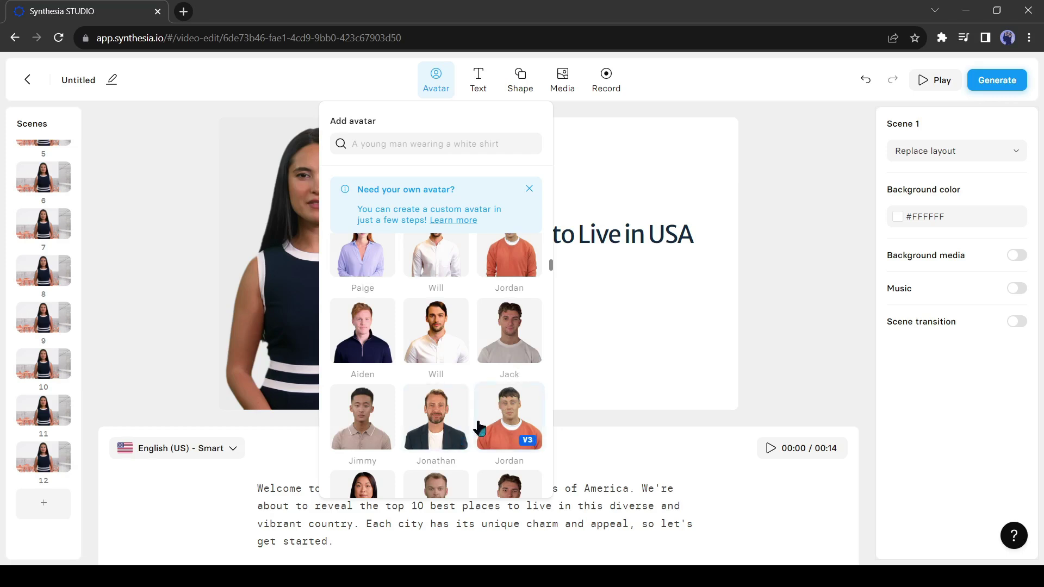
scroll(469, 391, "up", 3)
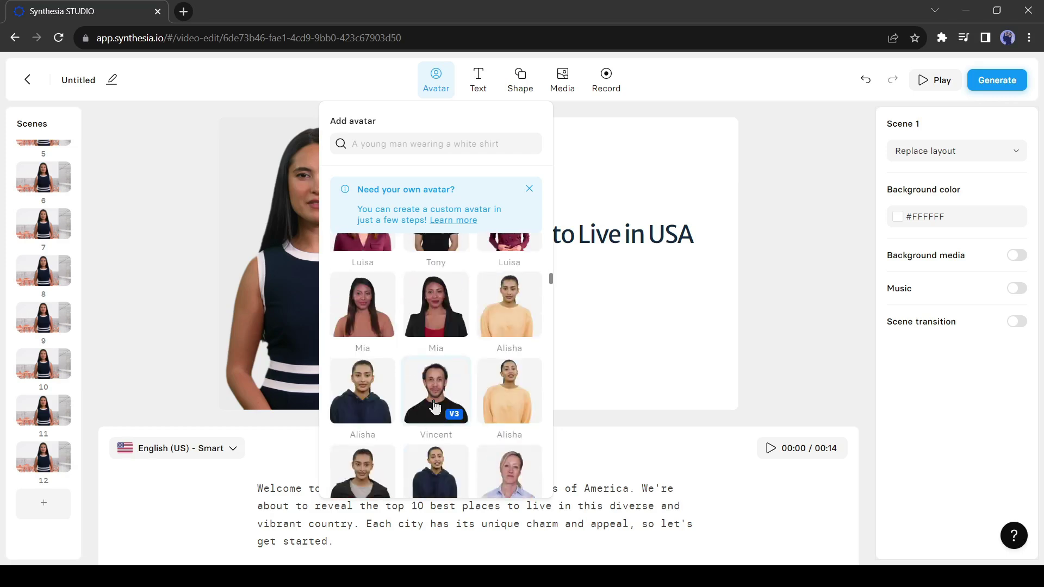
left_click(407, 400)
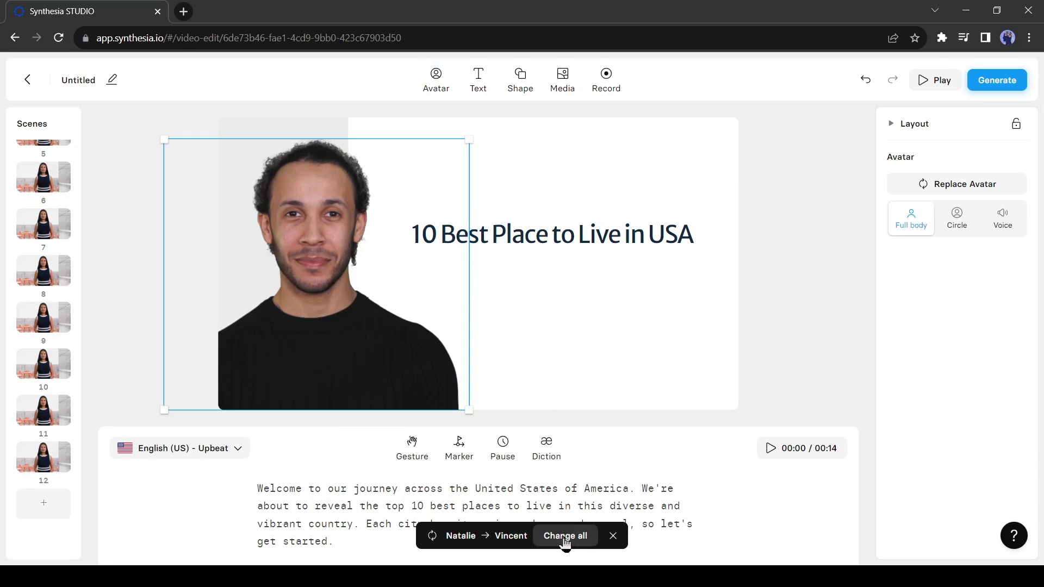
- Apply Vincent to all scenes, nudge him on the slide, and settle on the Full body style
left_click(562, 538)
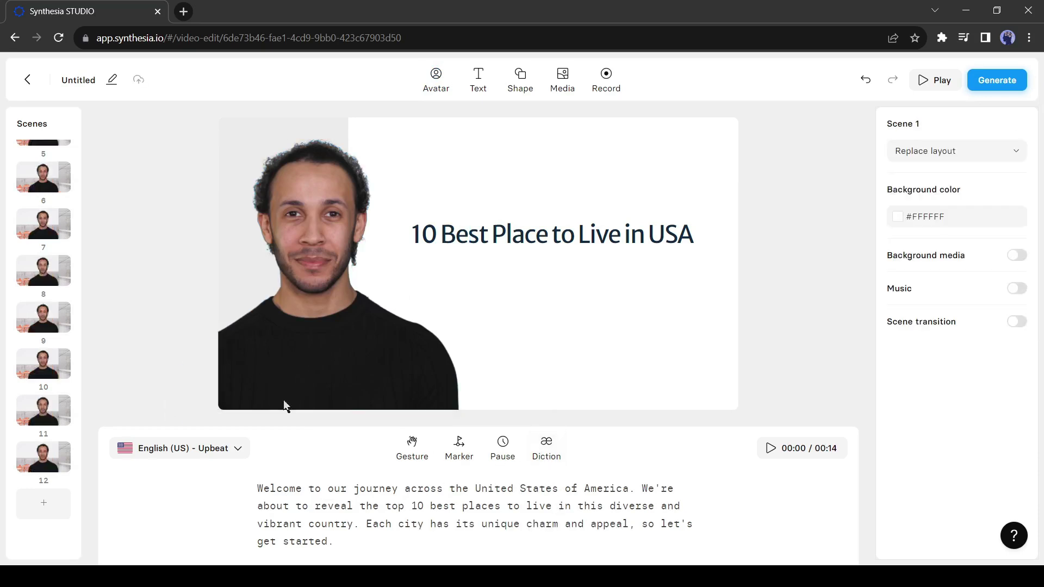
mouse_move(325, 318)
left_mouse_down()
mouse_move(345, 319)
mouse_move(321, 326)
mouse_move(329, 316)
left_mouse_up()
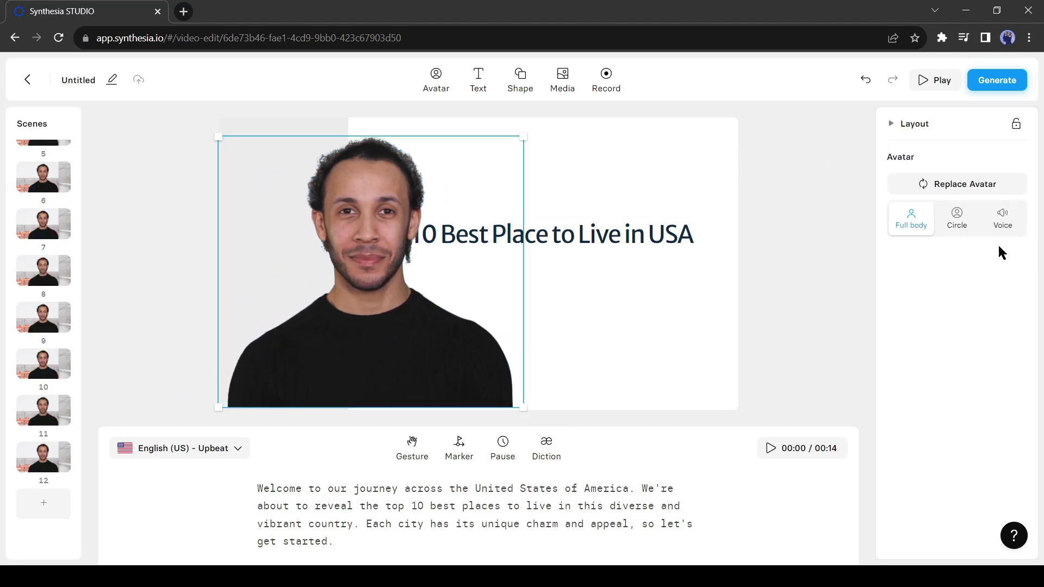
left_click(958, 223)
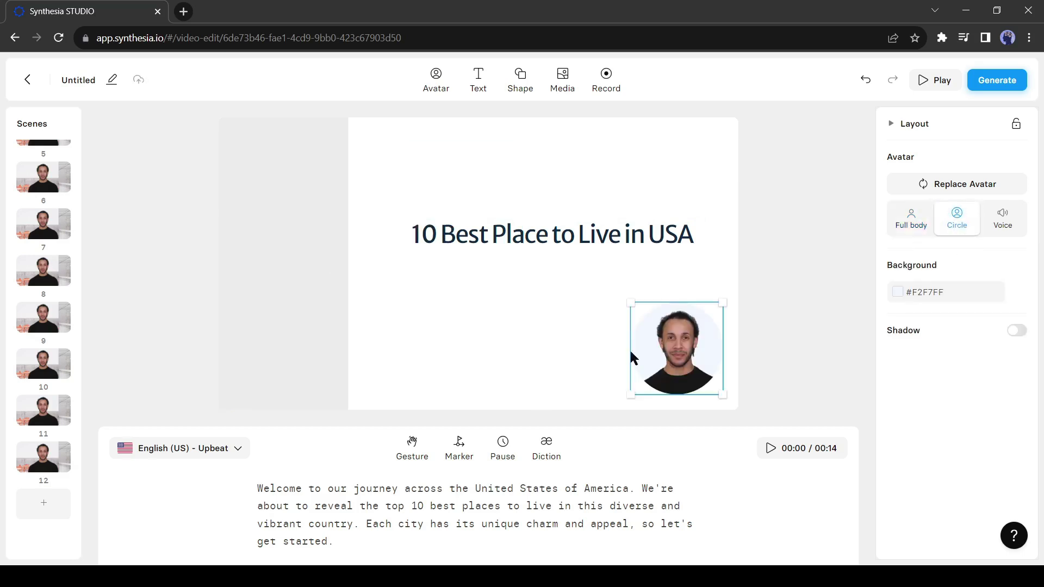
left_click(1015, 228)
left_click(911, 218)
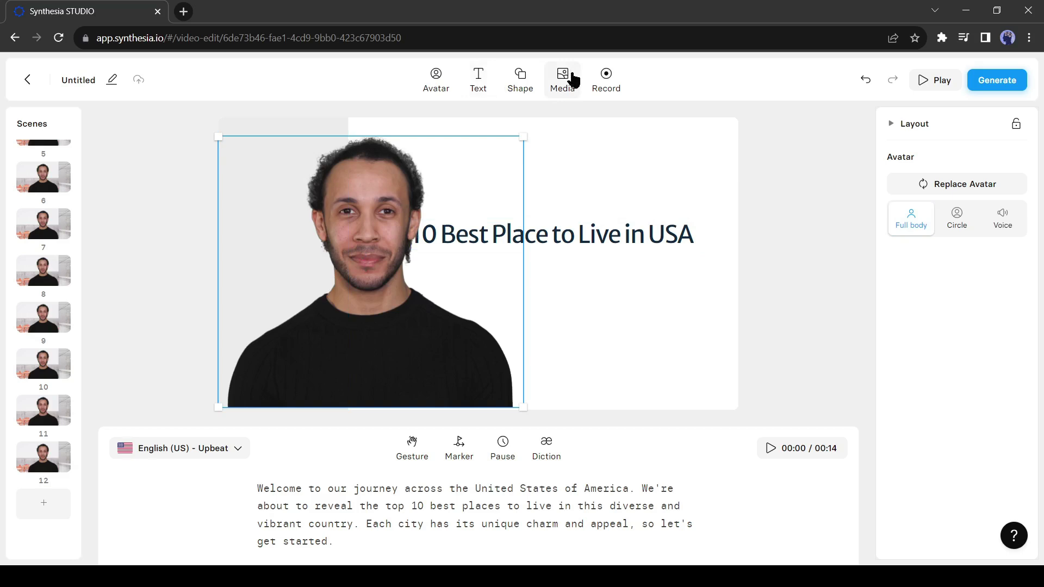
- Browse Synthesia Content backgrounds and Shutterstock videos in the Media panel, then open shutterstock.com
left_click(595, 154)
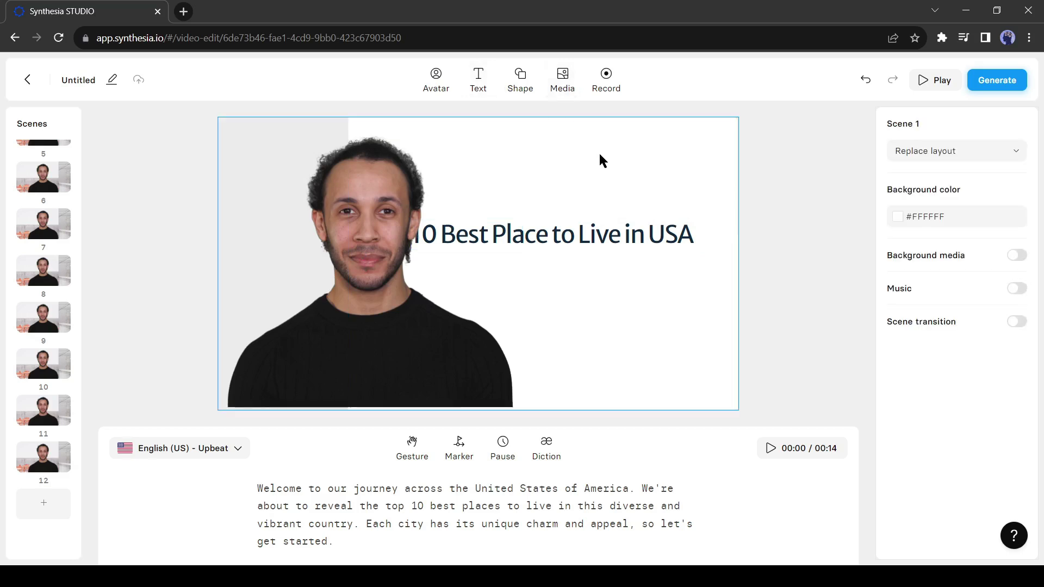
left_click(564, 86)
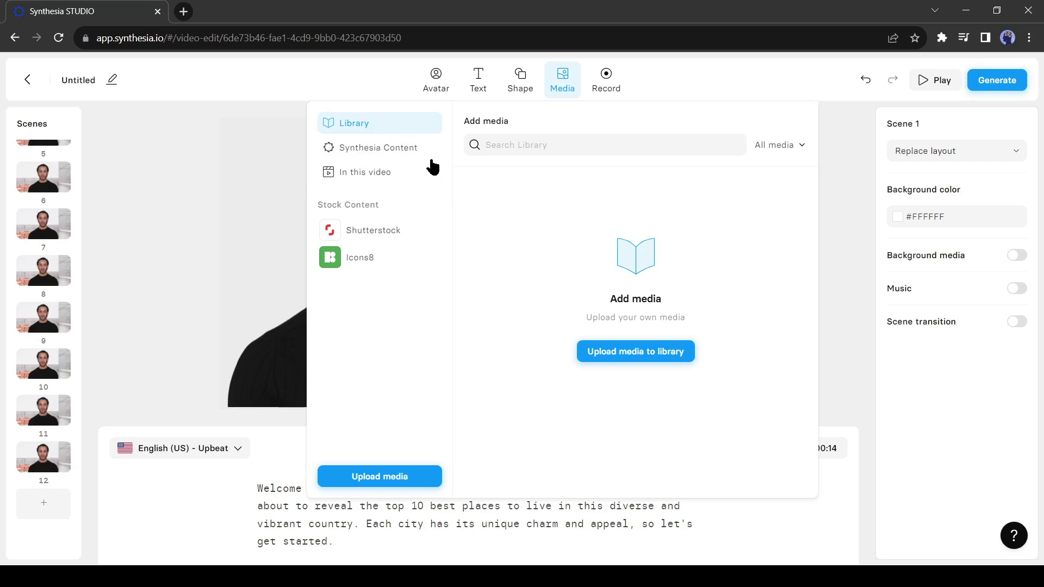
left_click(405, 163)
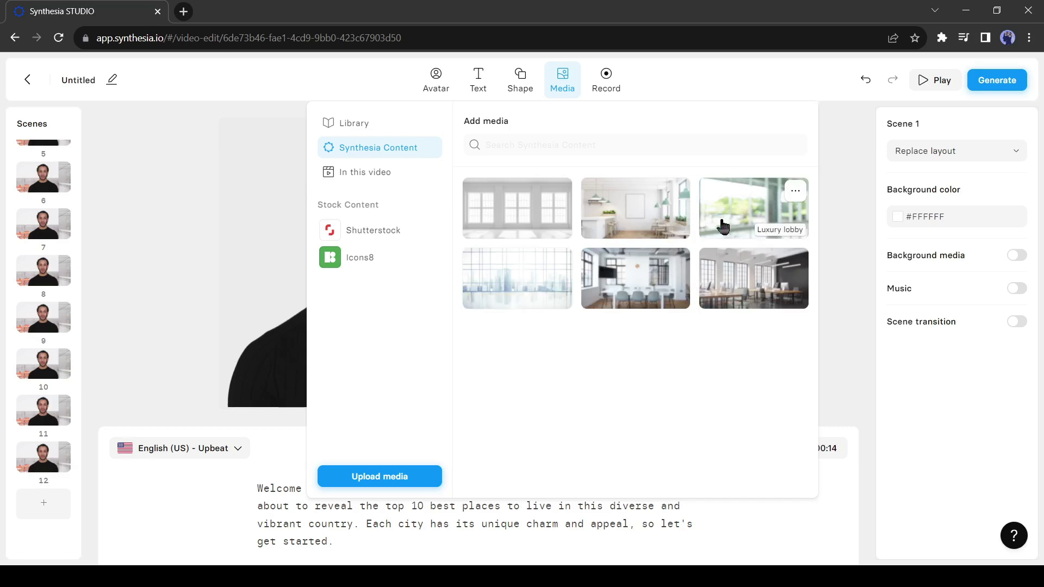
left_click(384, 234)
scroll(573, 335, "down", 1)
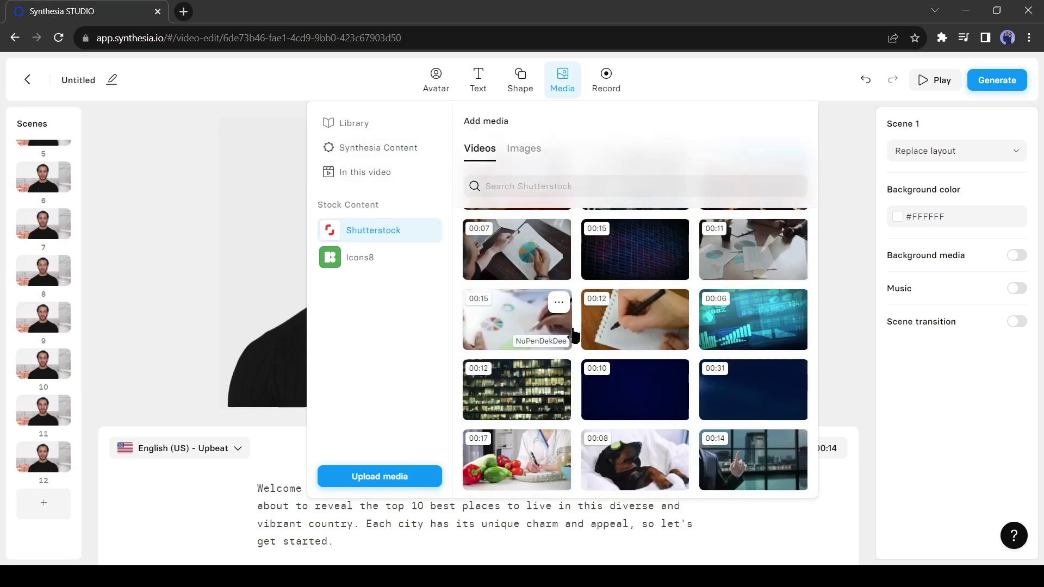
left_click(330, 230)
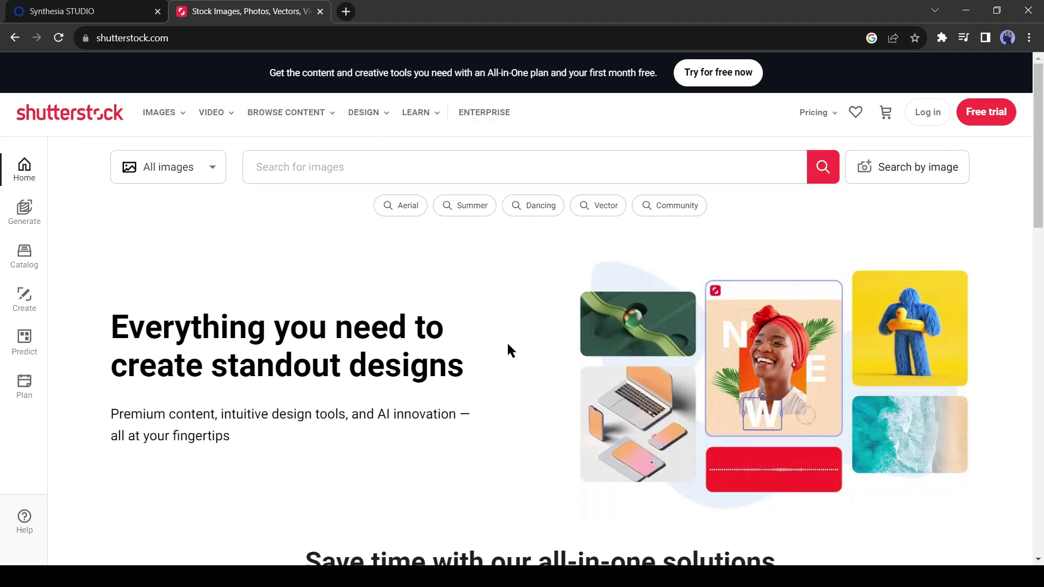
- Scroll through the Shutterstock homepage
scroll(431, 331, "down", 20)
scroll(501, 334, "up", 5)
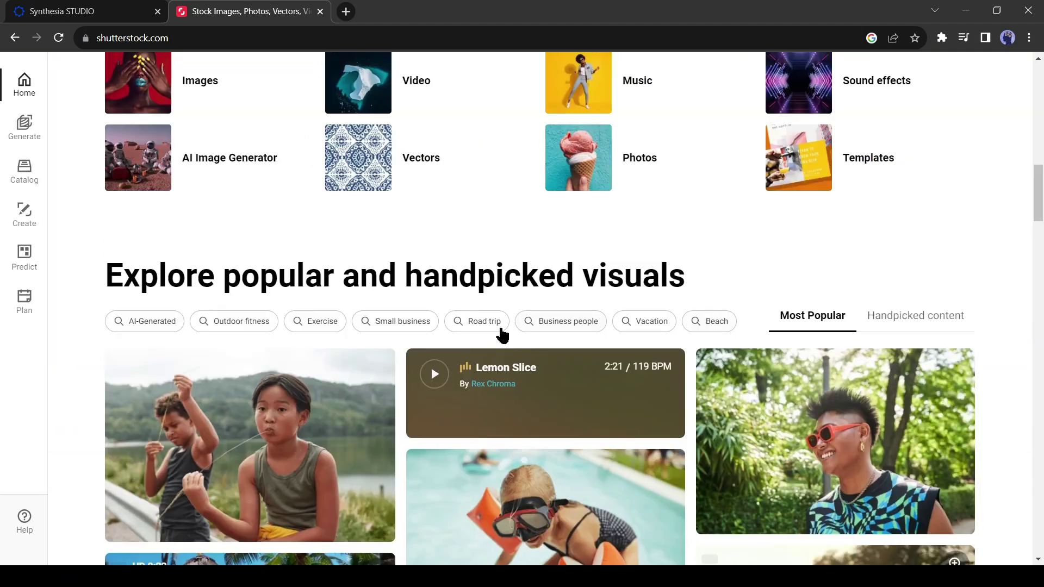
scroll(502, 334, "down", 10)
scroll(540, 308, "up", 20)
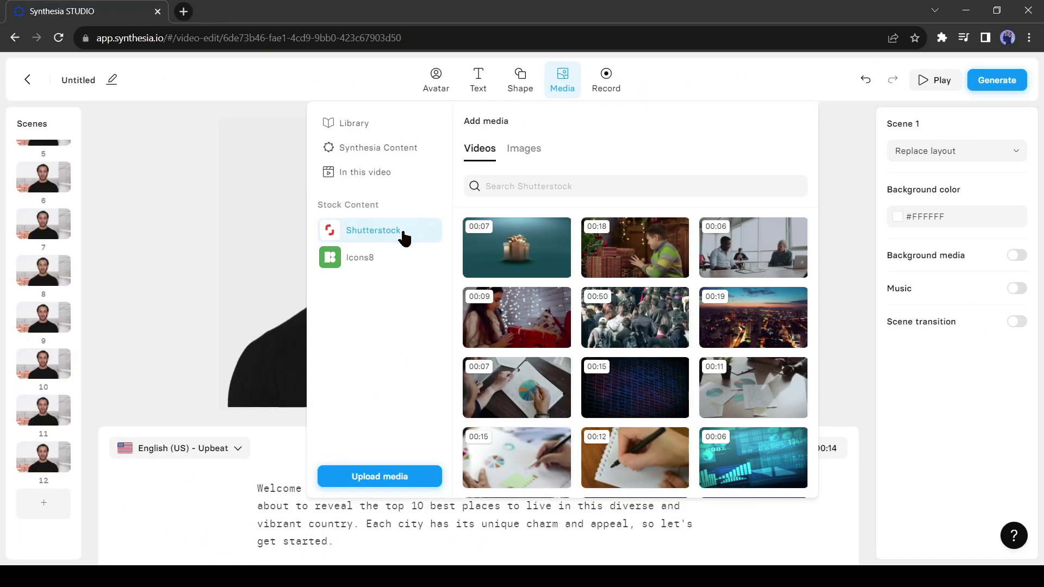
- Search Shutterstock for 'USA' and use the waving US flag video as the scene background
left_click(504, 181)
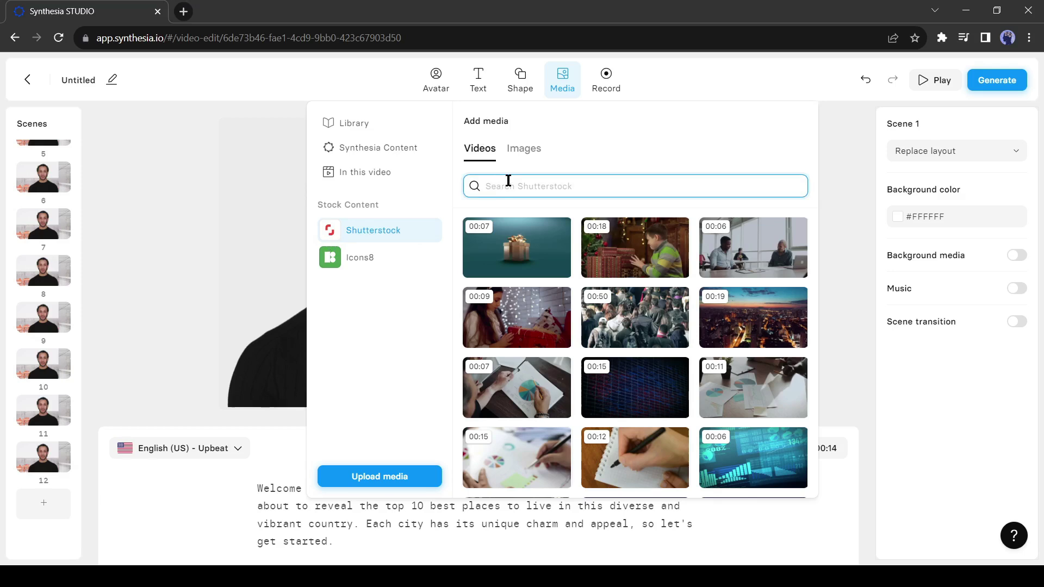
type("USA")
key("Return")
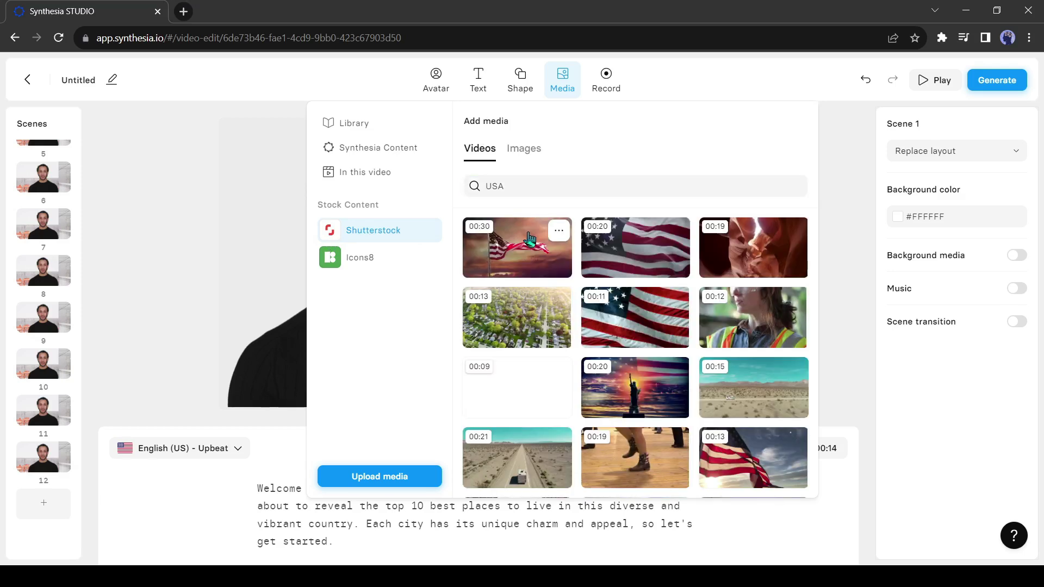
left_click(527, 241)
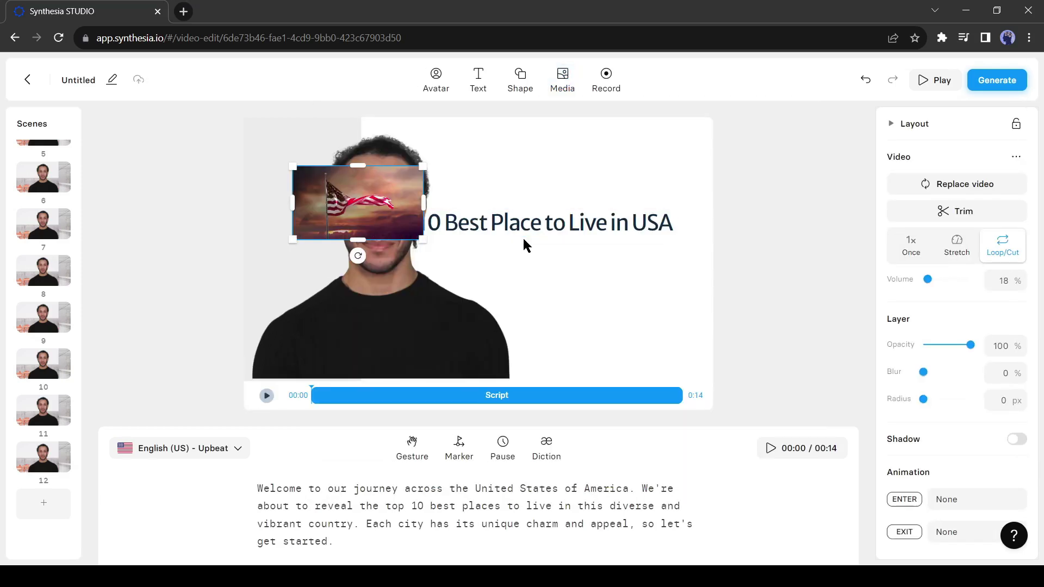
right_click(368, 208)
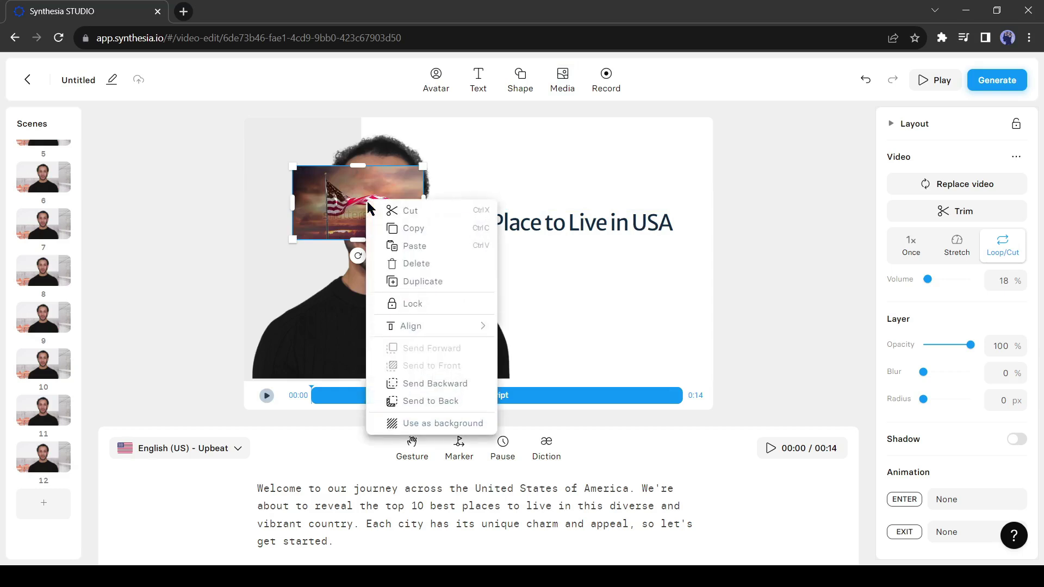
left_click(449, 424)
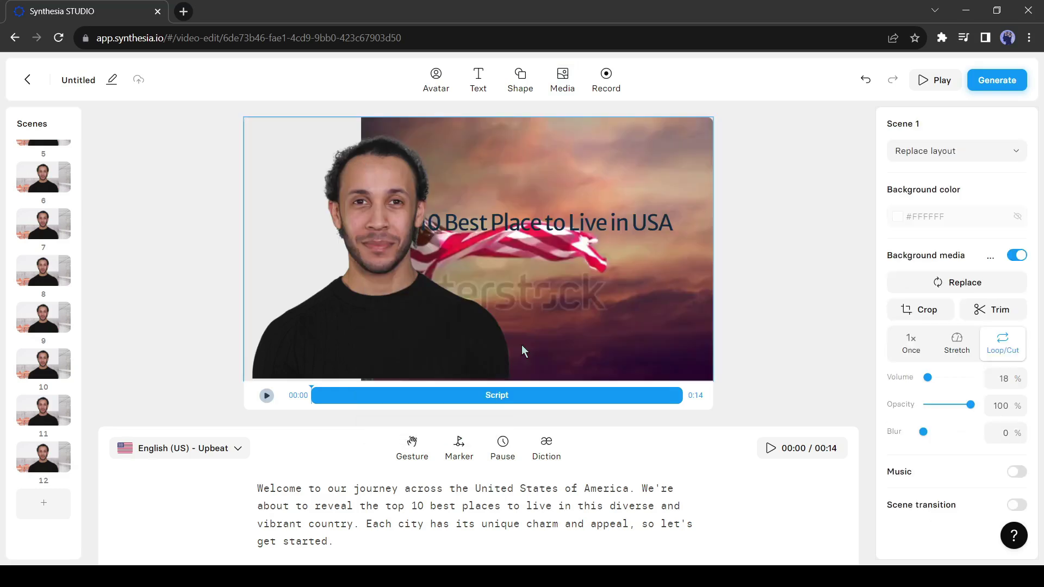
- Remove the grey left panel from the title scene so the flag fills the slide
left_click(302, 177)
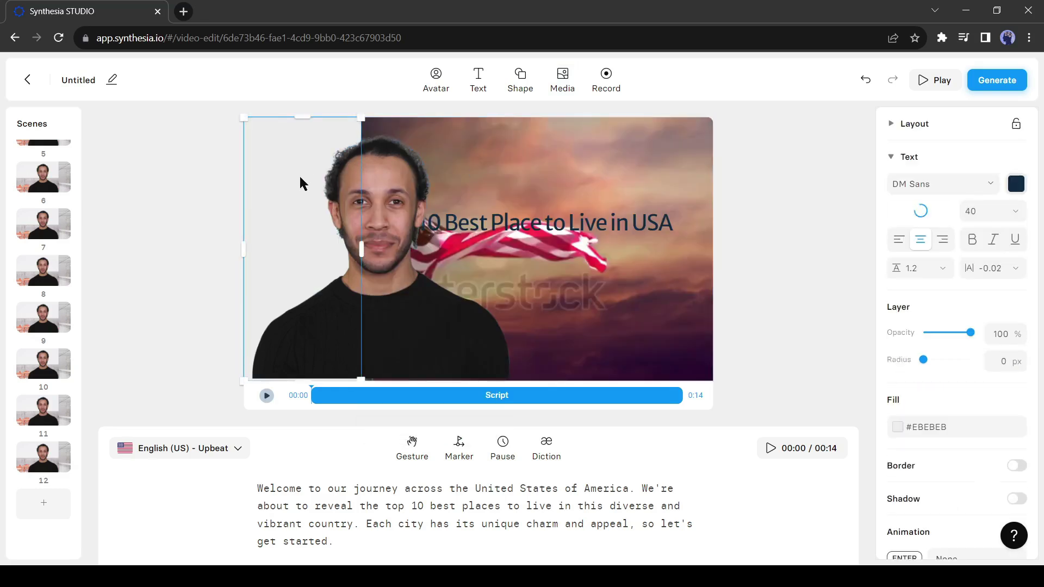
key("Delete")
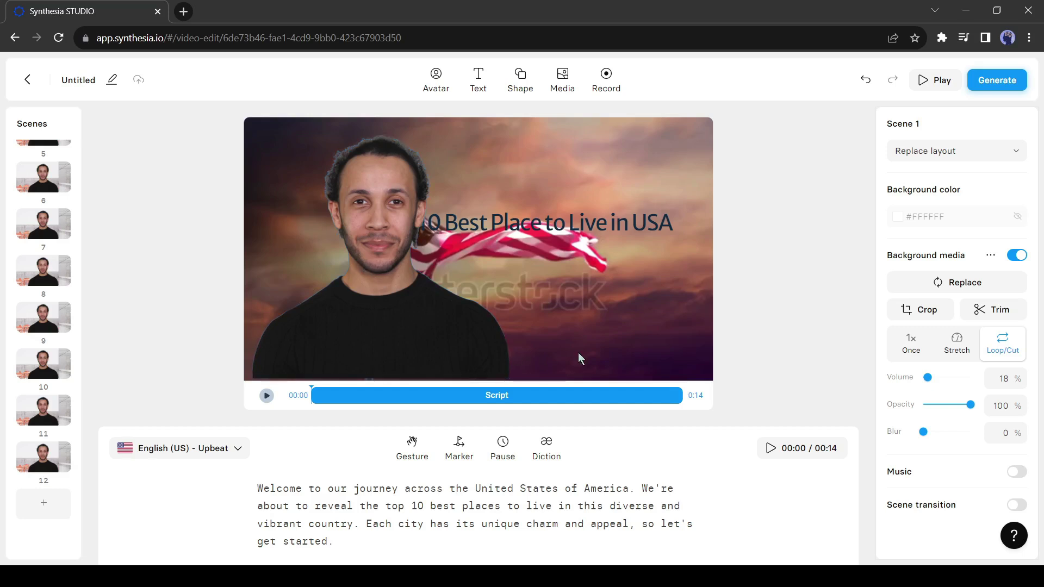
left_click(388, 216)
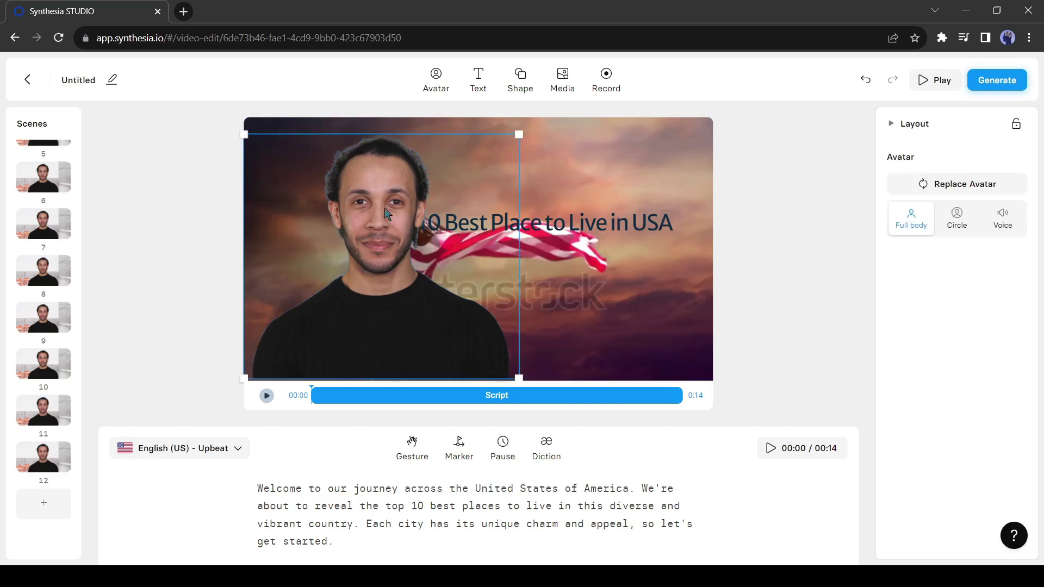
key("ctrl+z")
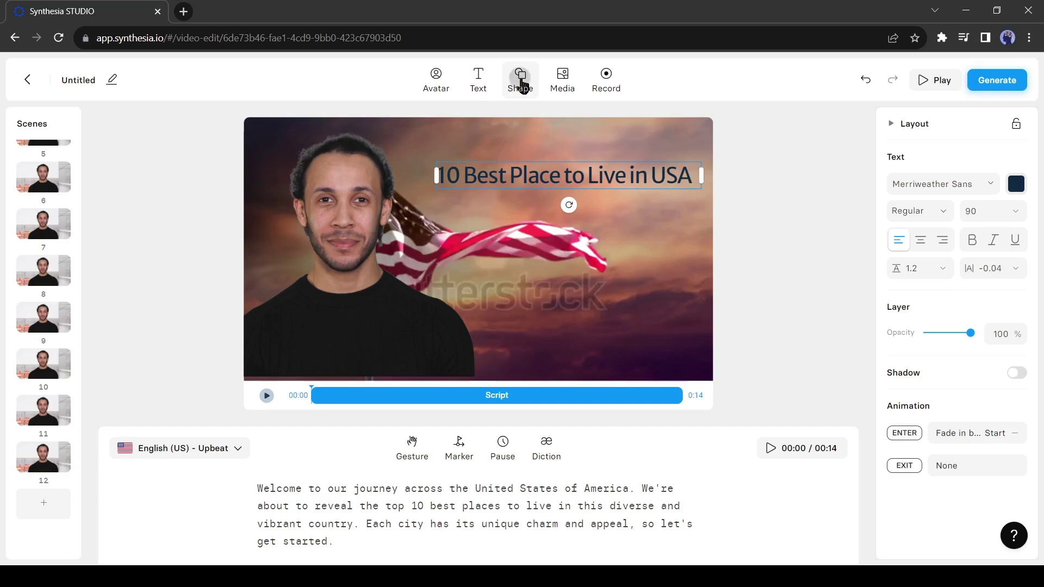
- Add a square banner stretched across the title and set it to 56% opacity
left_click(518, 79)
left_click(605, 172)
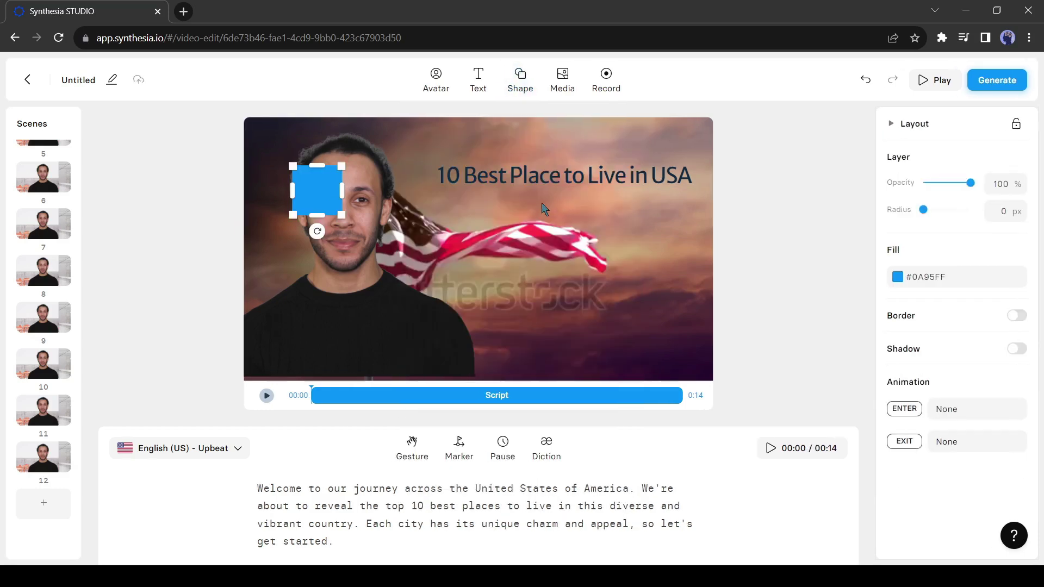
left_click_drag(326, 192, 690, 194)
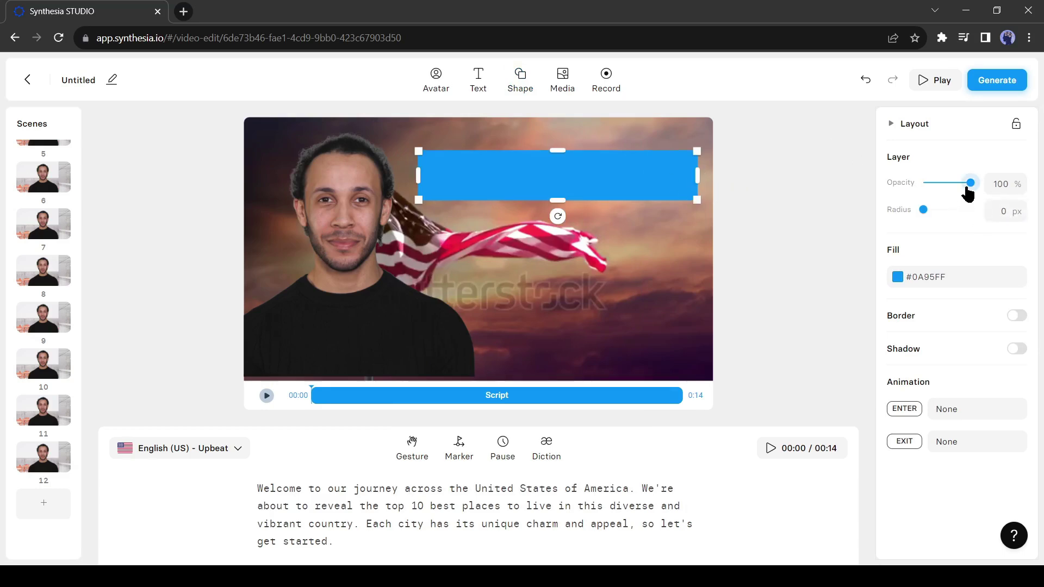
left_click_drag(969, 184, 950, 185)
- Fill the banner with a brownish tone sampled from the background
left_click(903, 279)
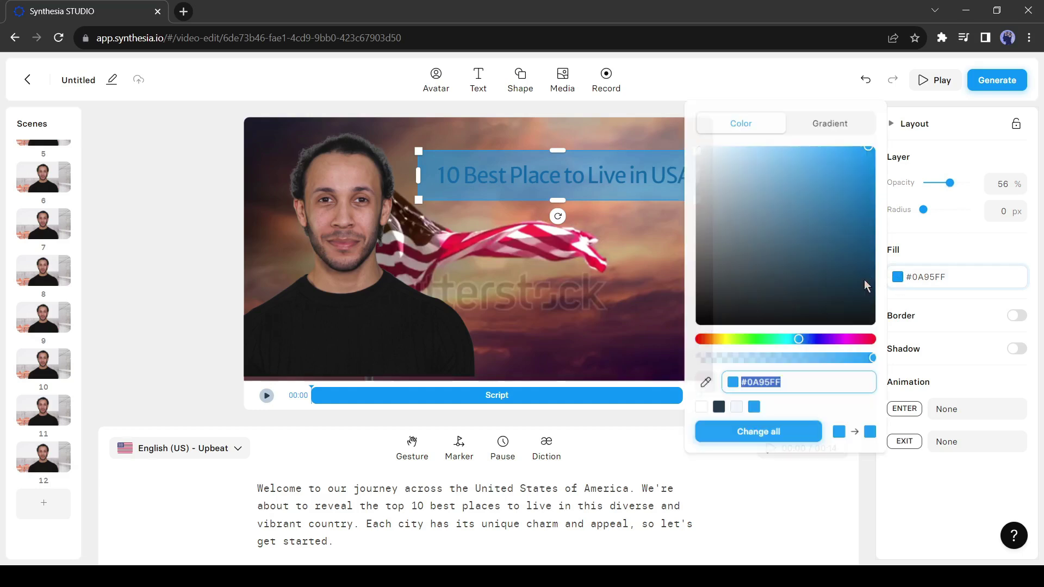
left_click(704, 384)
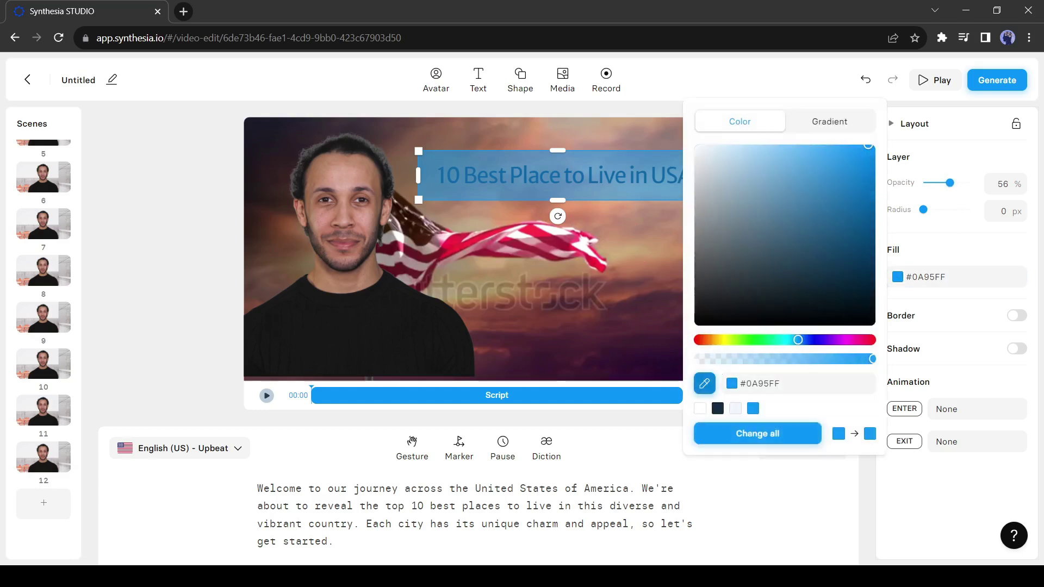
left_click(648, 233)
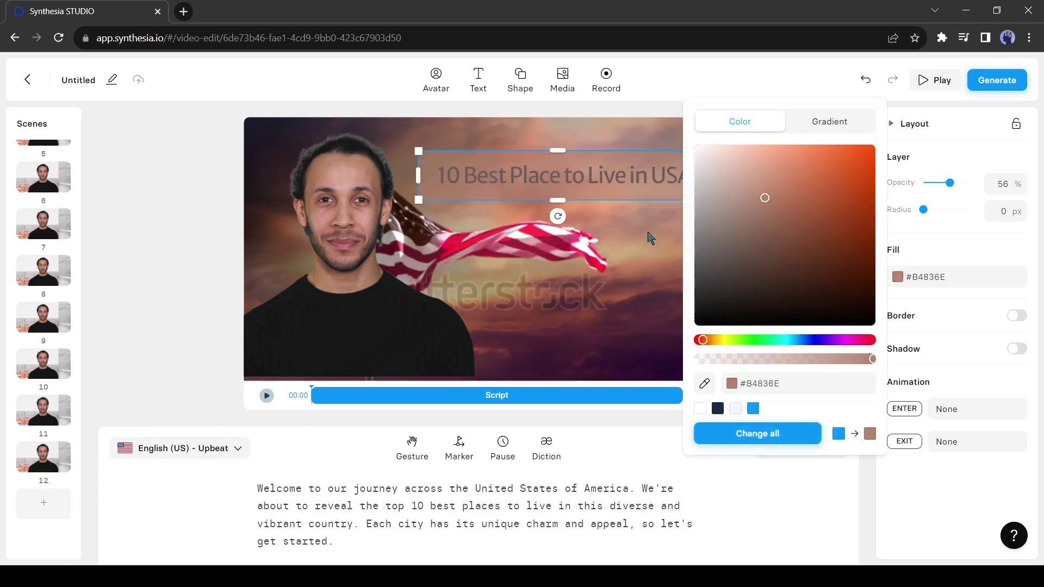
left_click(943, 246)
- Nudge the avatar left, reorder the title layer, and narrow the title box to 1104 wide
left_click(620, 237)
left_click_drag(441, 190, 427, 185)
left_click(427, 185)
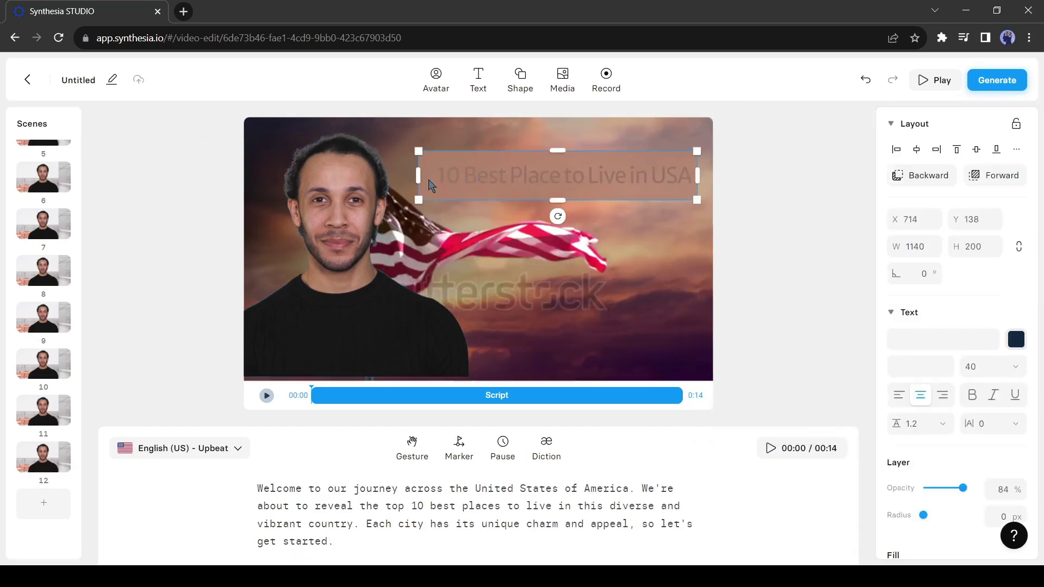
right_click(592, 196)
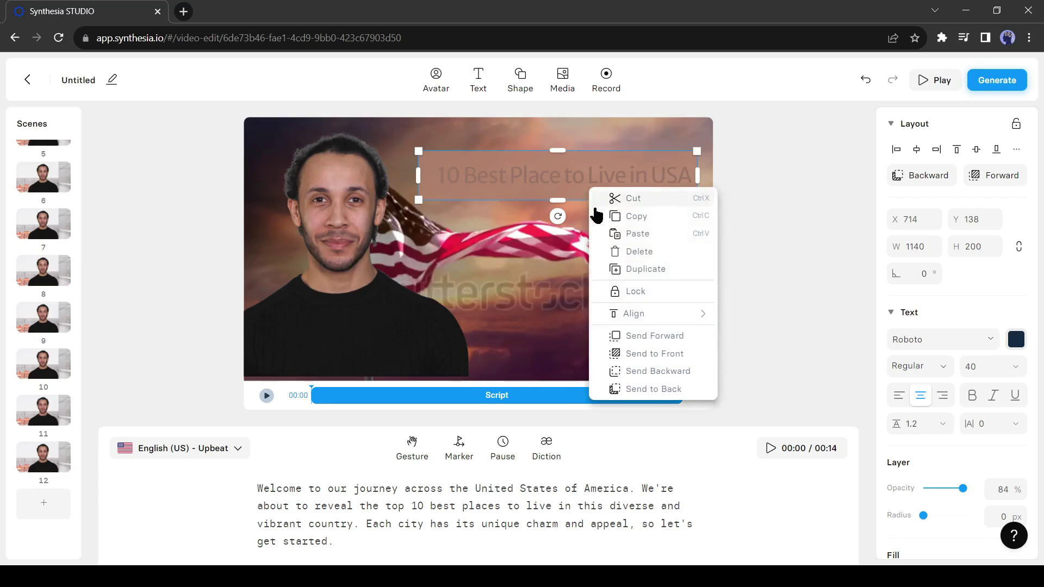
left_click(693, 375)
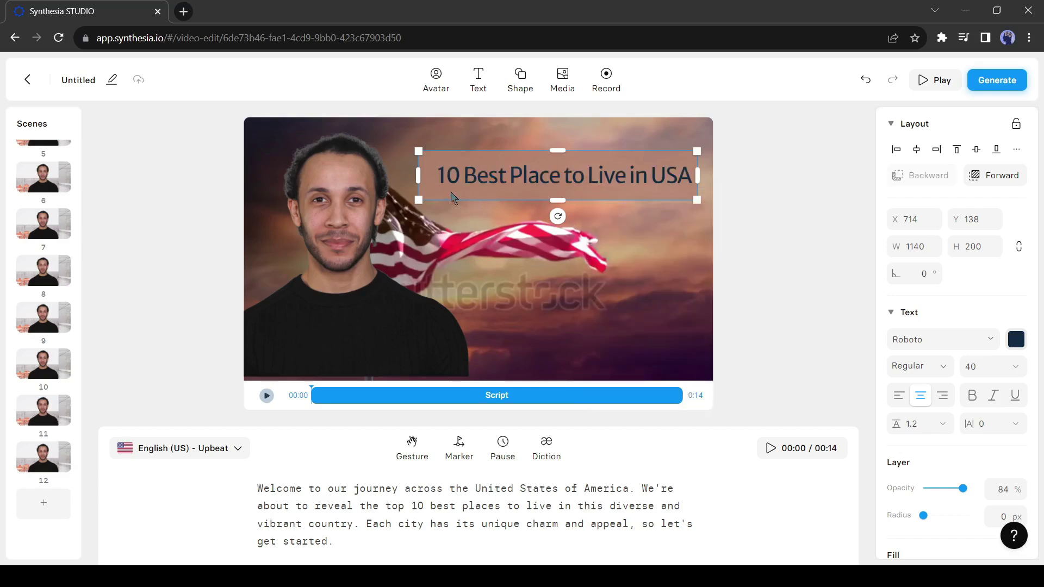
left_click_drag(423, 175, 431, 175)
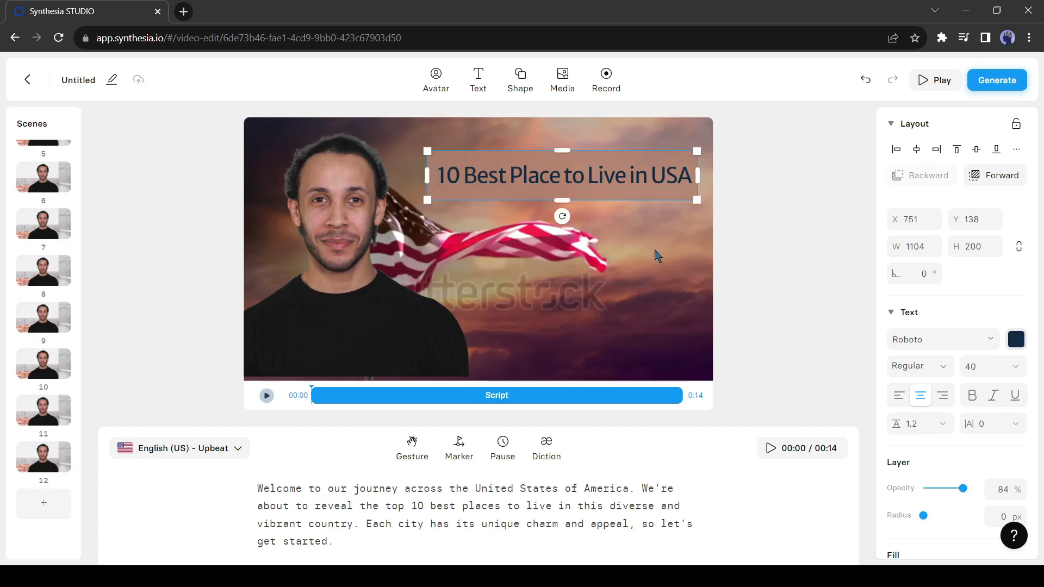
left_click(701, 275)
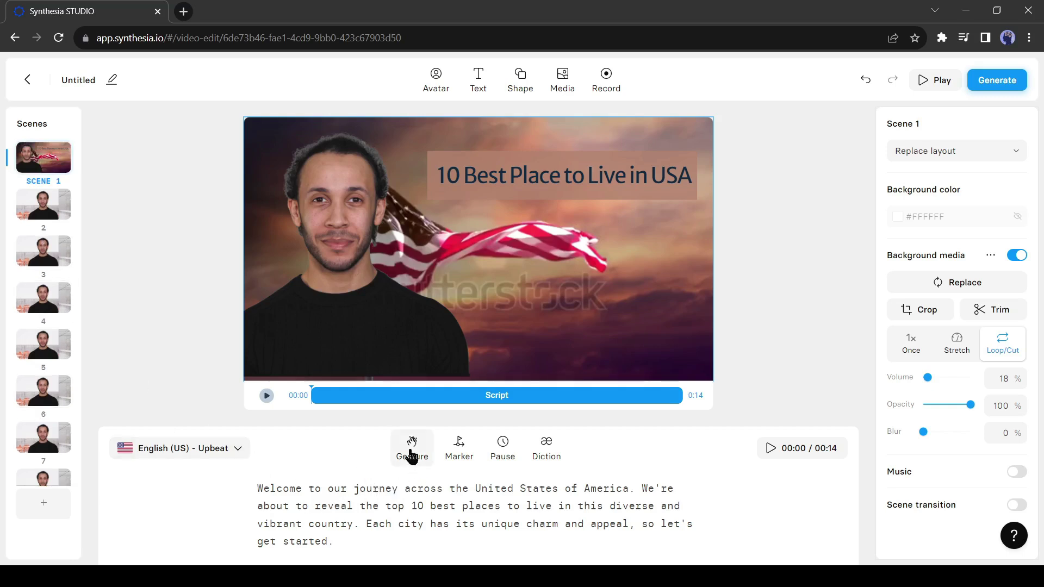
- Add a gesture to the script and move it to after the word 'Each'
left_click(412, 456)
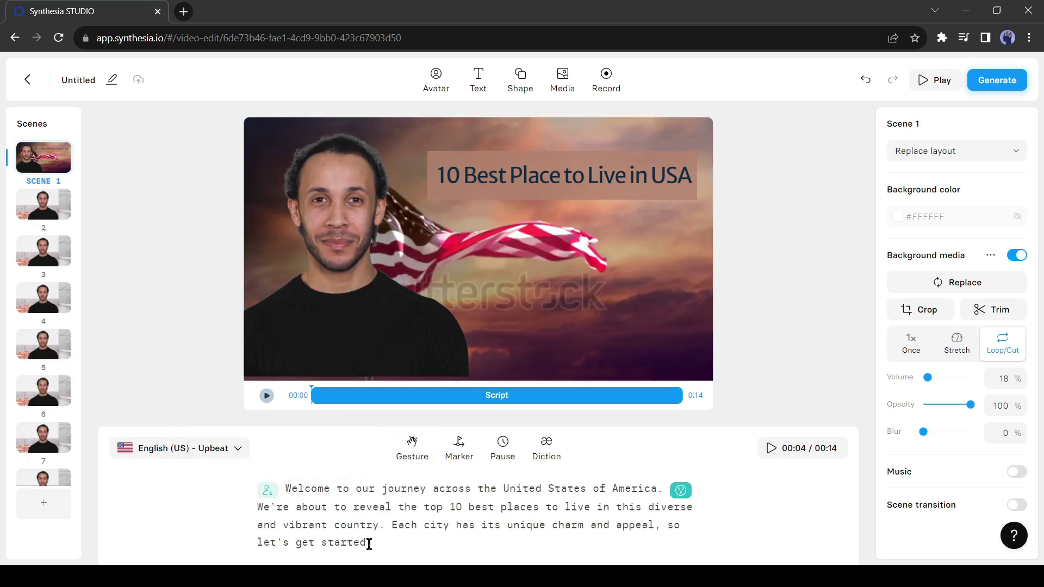
left_click(414, 456)
left_click(305, 496)
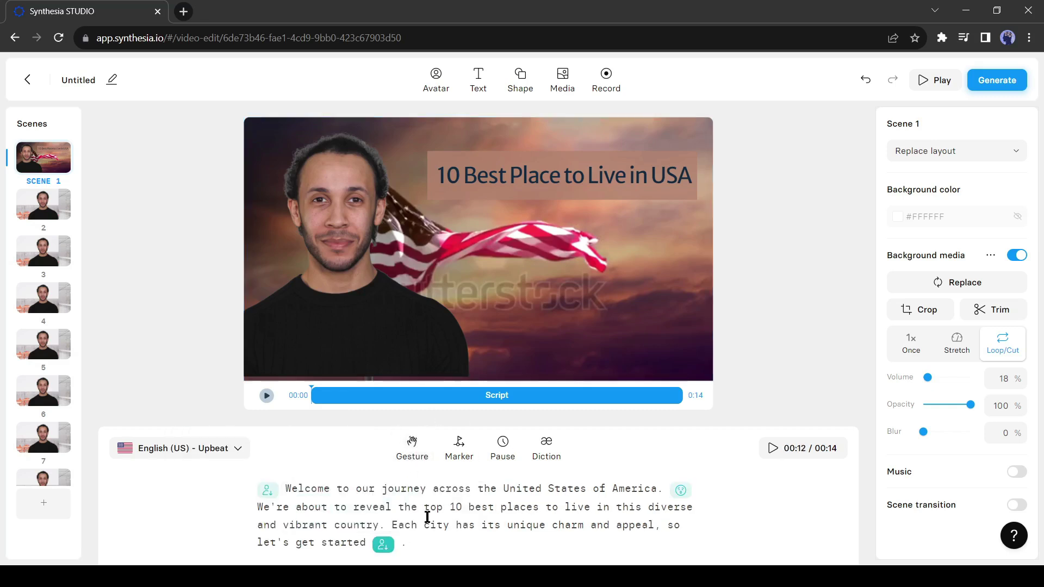
mouse_move(483, 453)
left_mouse_down()
mouse_move(412, 532)
mouse_move(392, 536)
left_mouse_up()
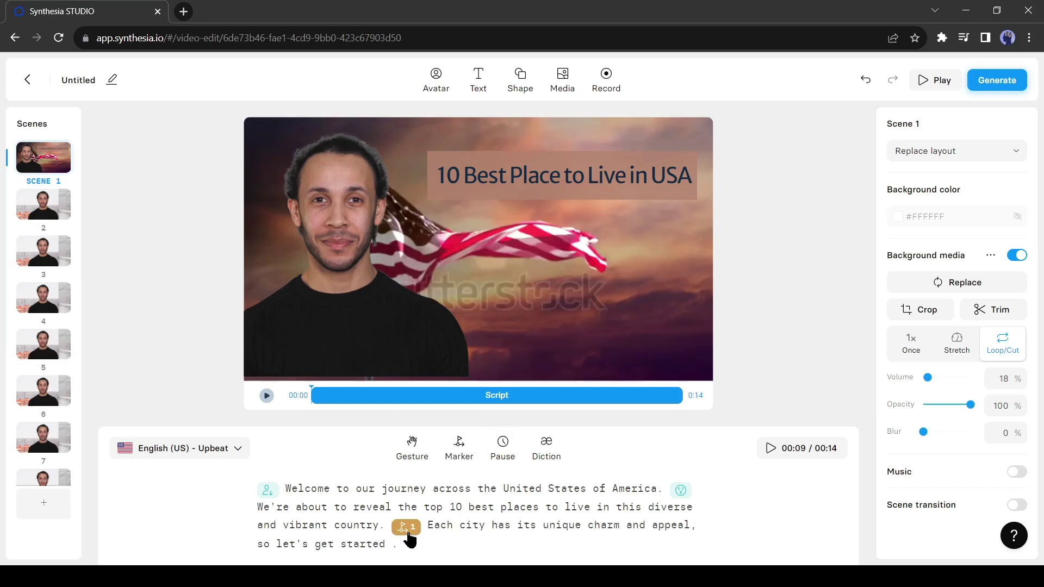
- Insert a pause after 'top' in the Scene 1 script and edit its delay
left_click(444, 507)
left_click(502, 449)
key("BackSpace")
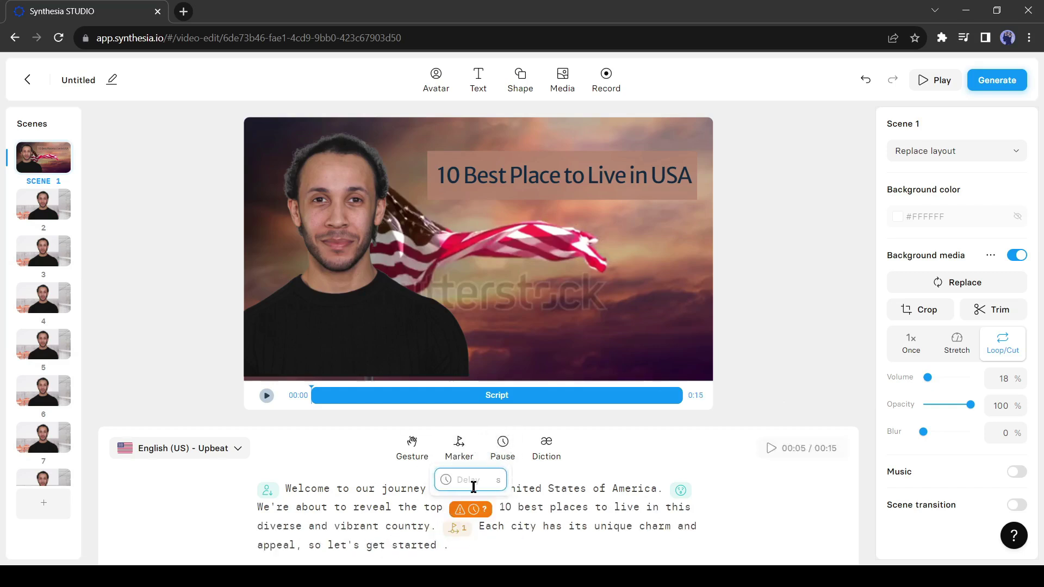
type("5s")
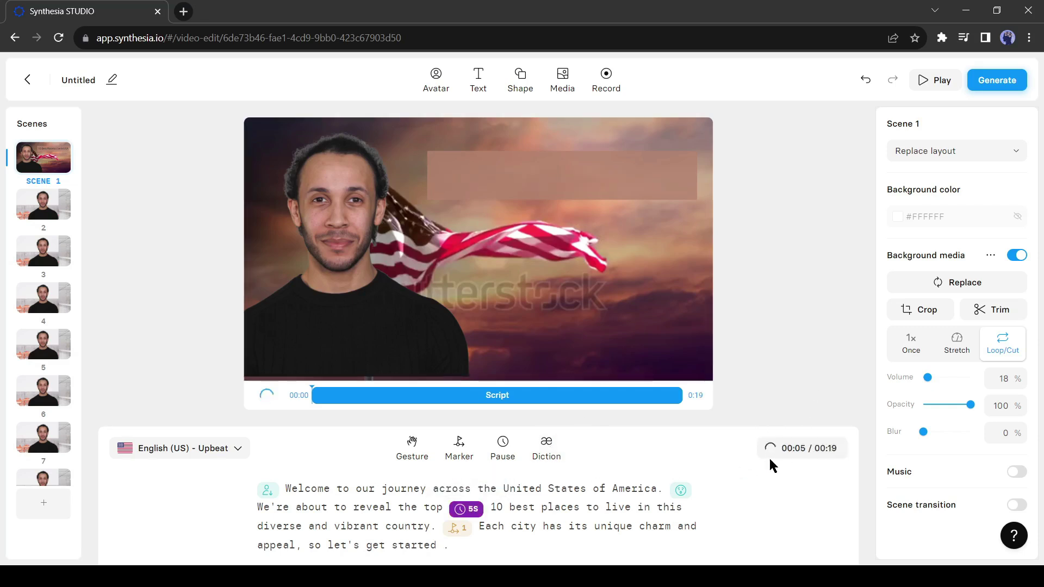
left_click(769, 455)
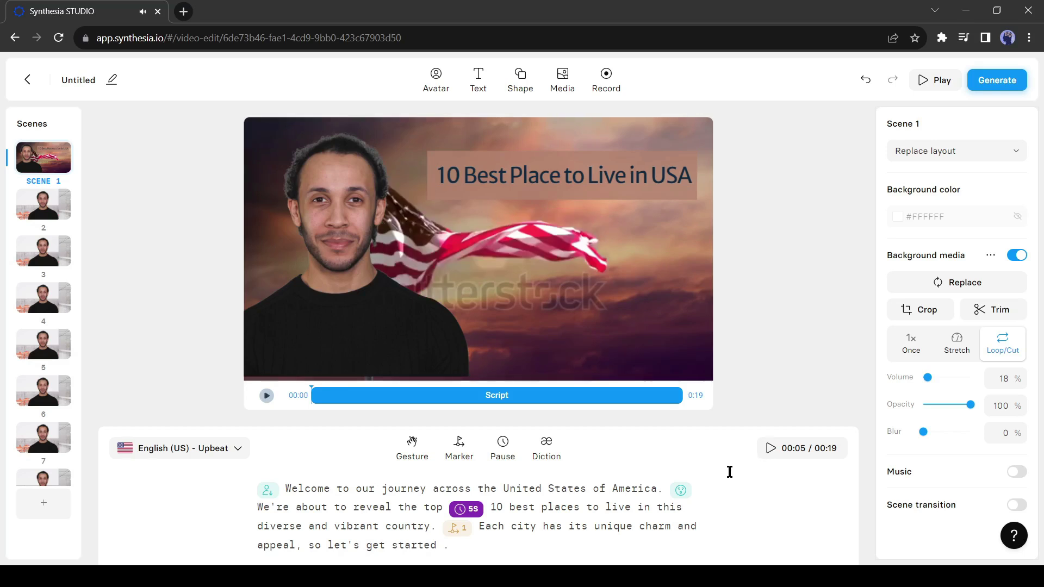
- Browse the voice list, then close it keeping English (US) - Upbeat
left_click(233, 449)
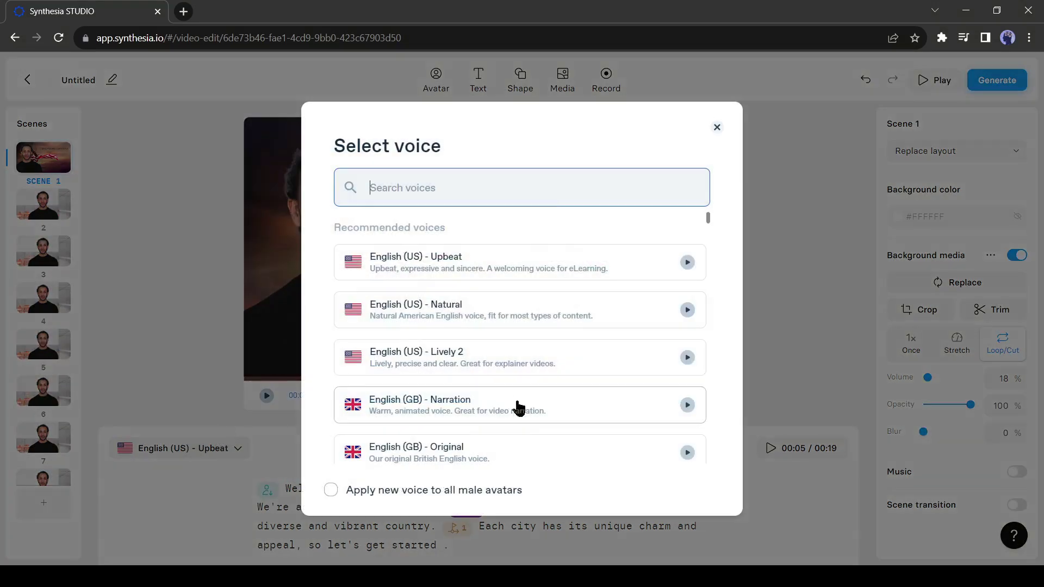
scroll(519, 403, "down", 3)
scroll(529, 405, "down", 4)
scroll(516, 391, "down", 5)
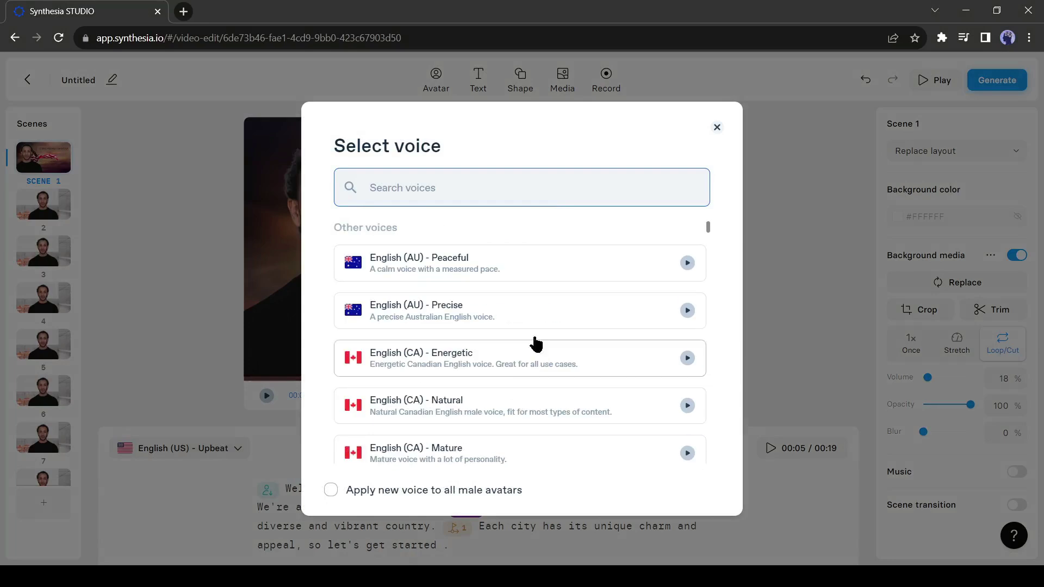
scroll(532, 343, "up", 12)
left_click(290, 344)
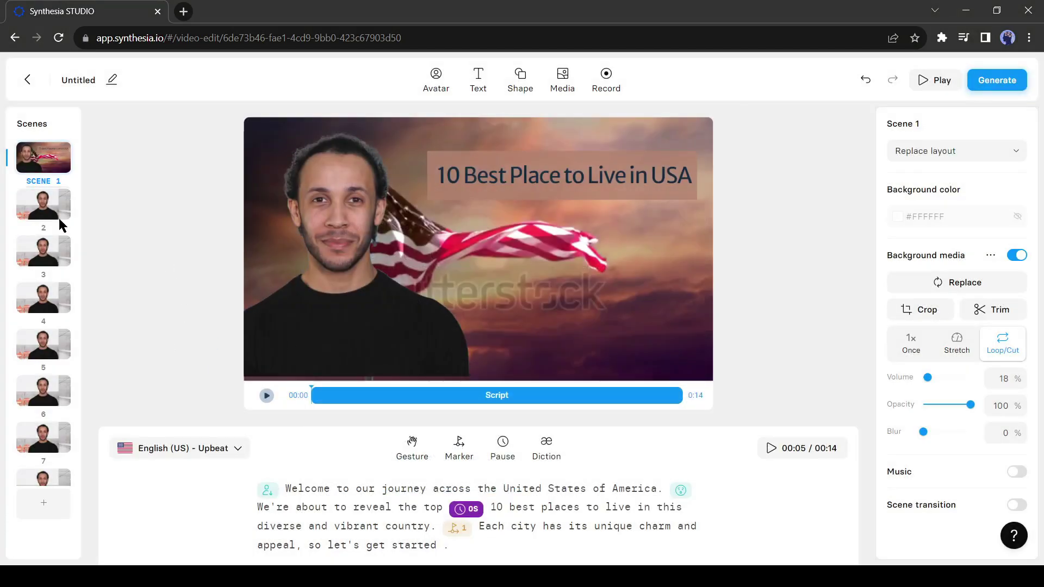
- Use the statue clip for Scene 2's Austin background and a San Francisco clip for Scene 3
left_click(49, 217)
left_click(361, 289)
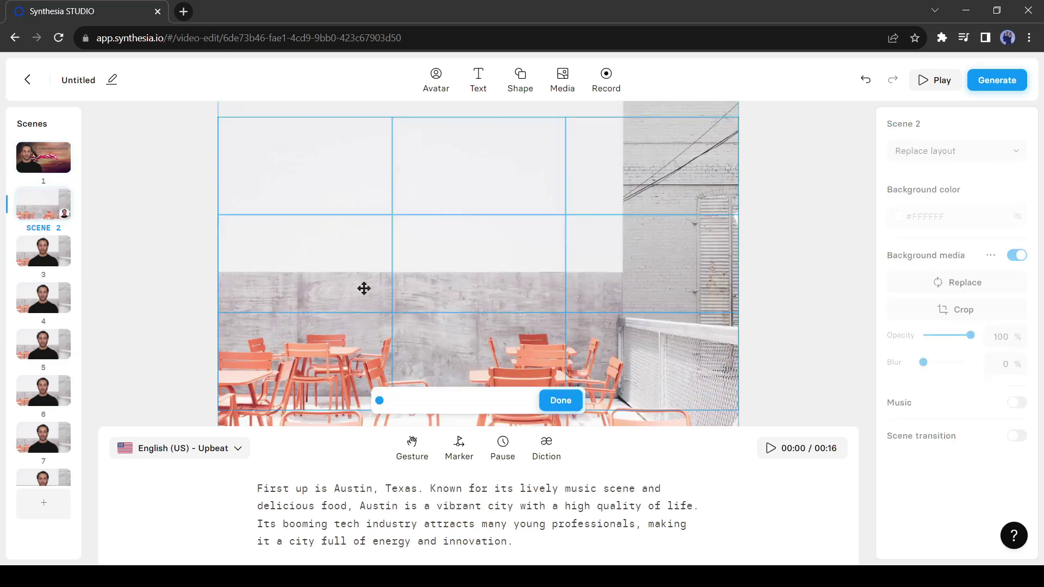
left_click(562, 81)
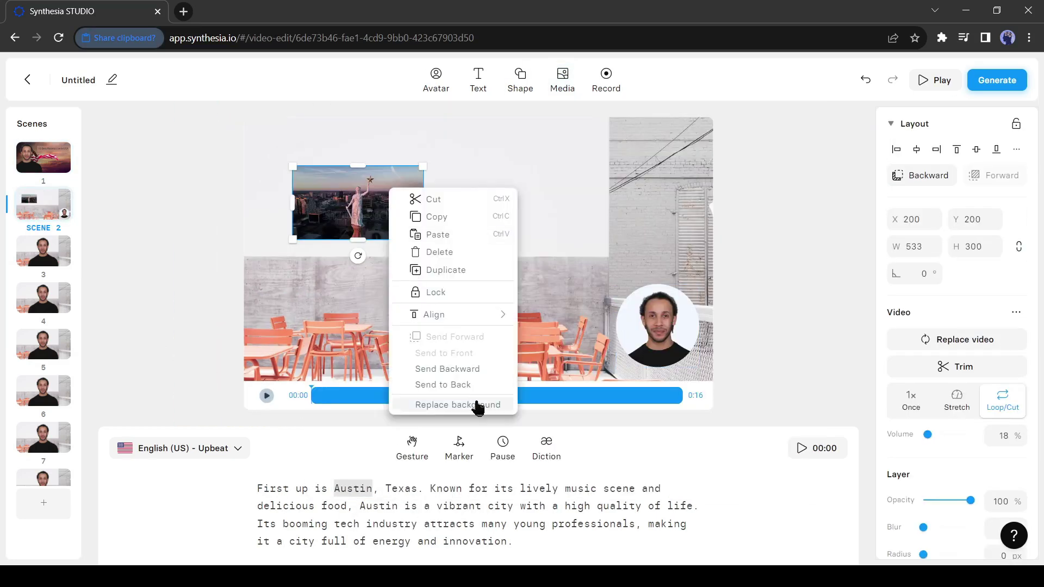
left_click(478, 406)
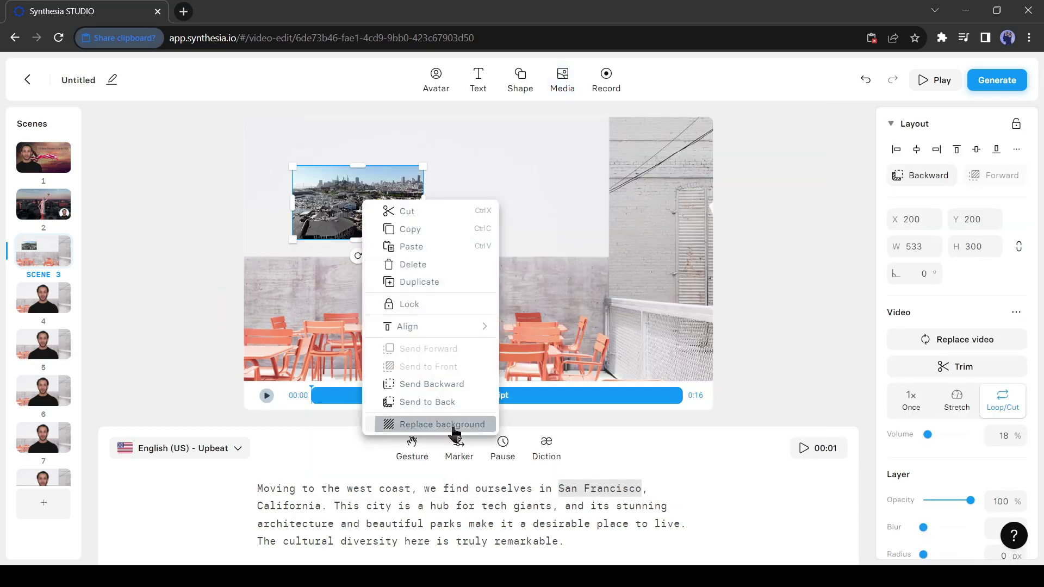
left_click(452, 429)
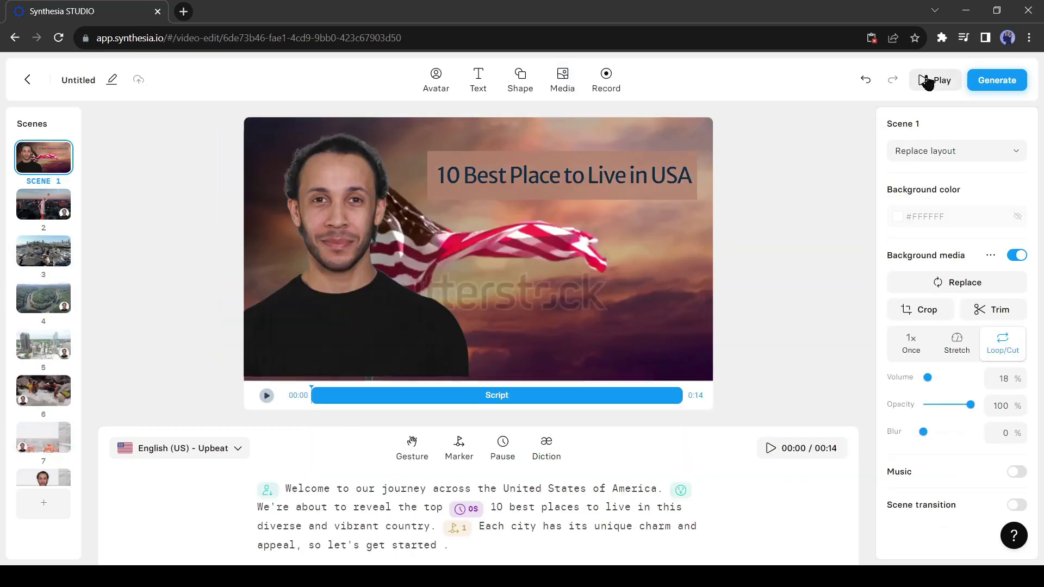
left_click(927, 80)
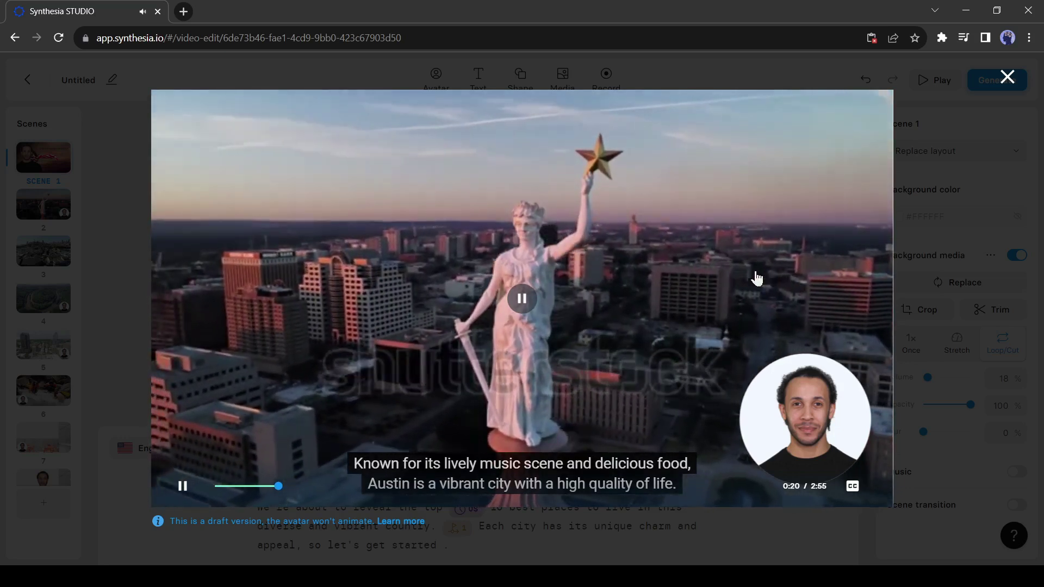
key("Escape")
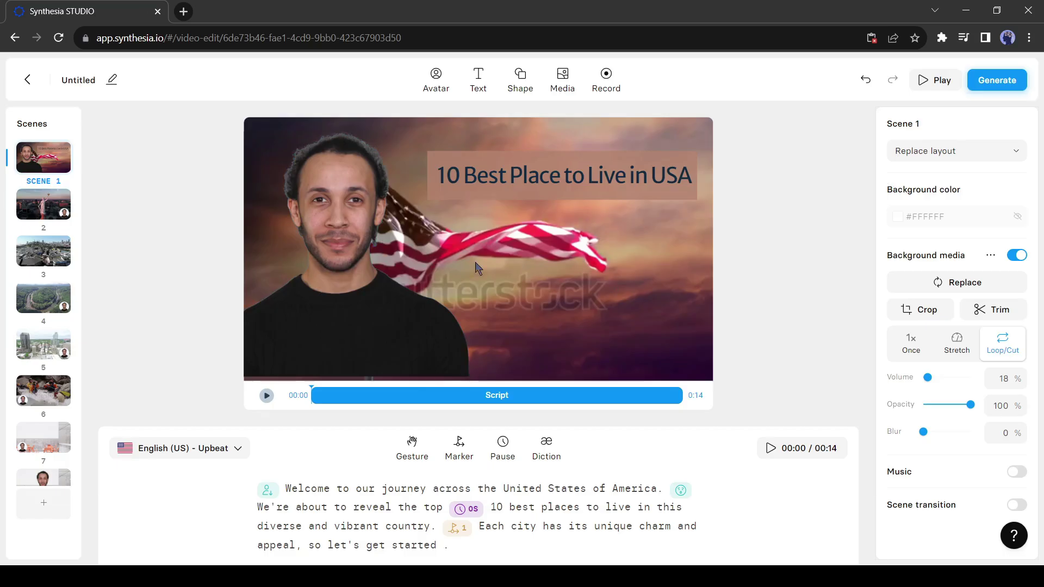
- Generate '10 Best City in USA' with captions included, then open and play the video
left_click(997, 80)
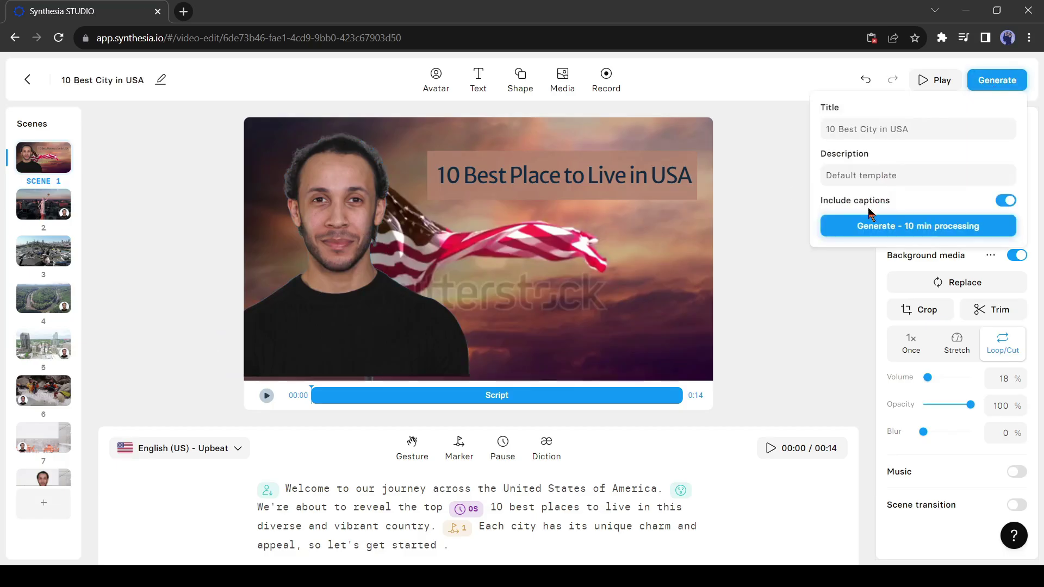
left_click(874, 223)
left_click(997, 80)
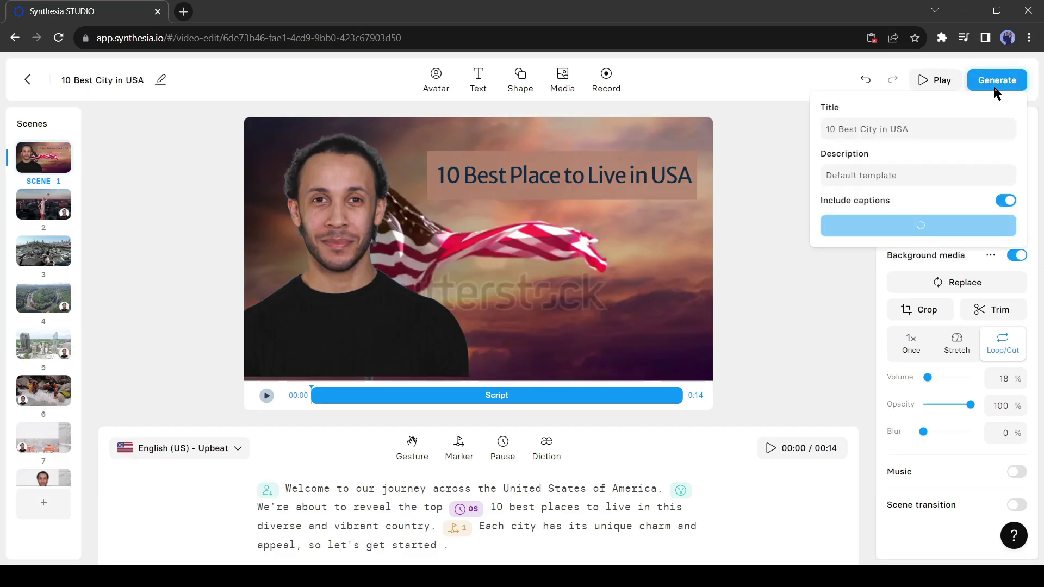
left_click(846, 223)
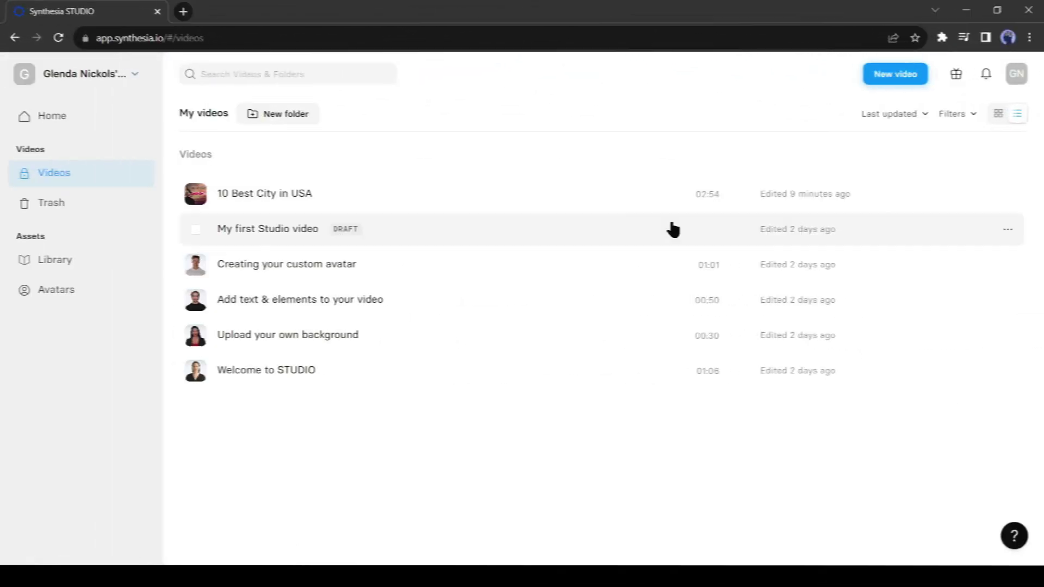
left_click(644, 199)
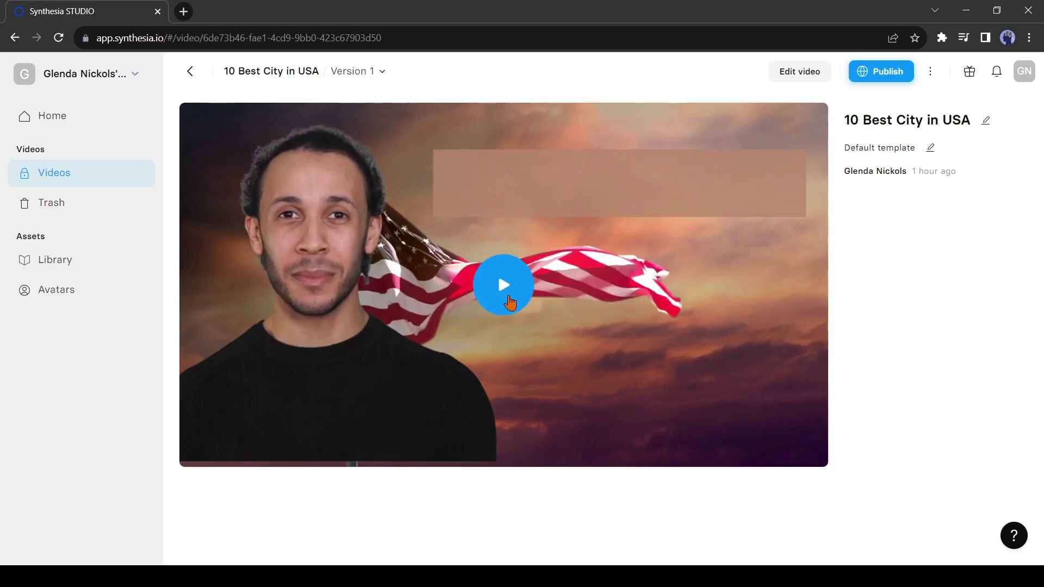
left_click(509, 303)
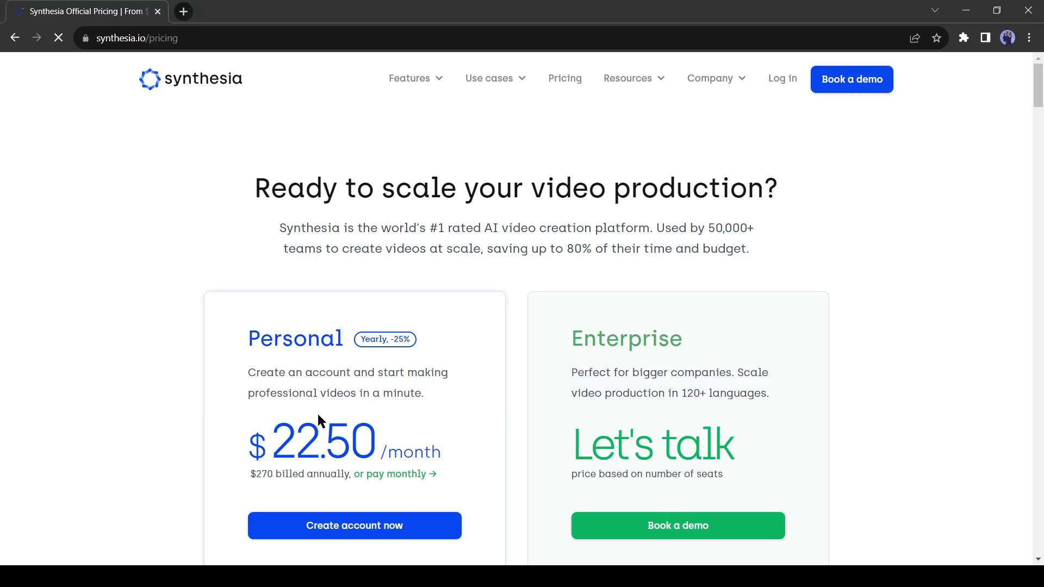
- Check the video credits and unlimited minutes details in the Personal and Enterprise feature lists
scroll(319, 412, "down", 4)
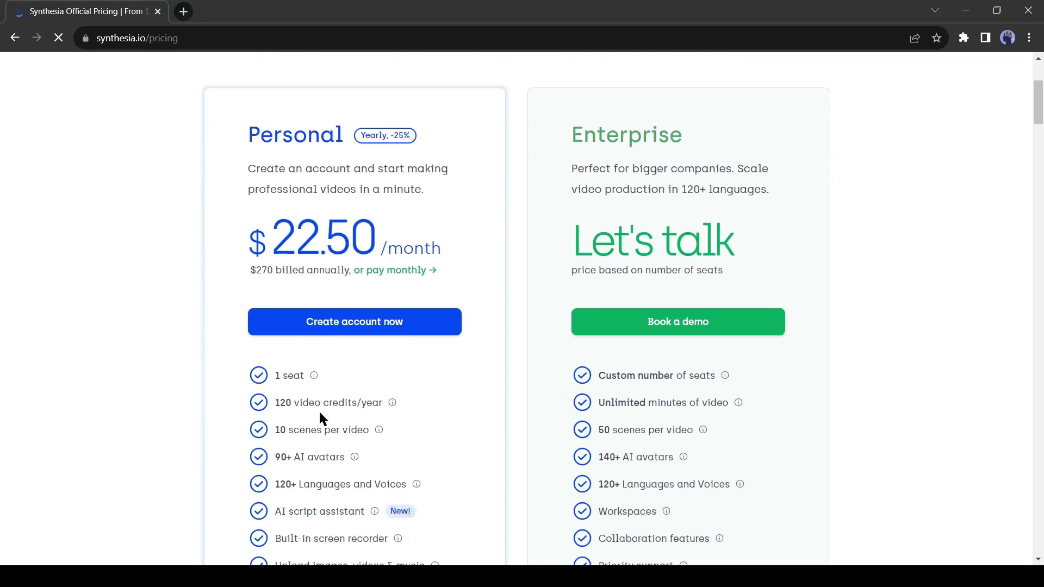
scroll(320, 416, "down", 3)
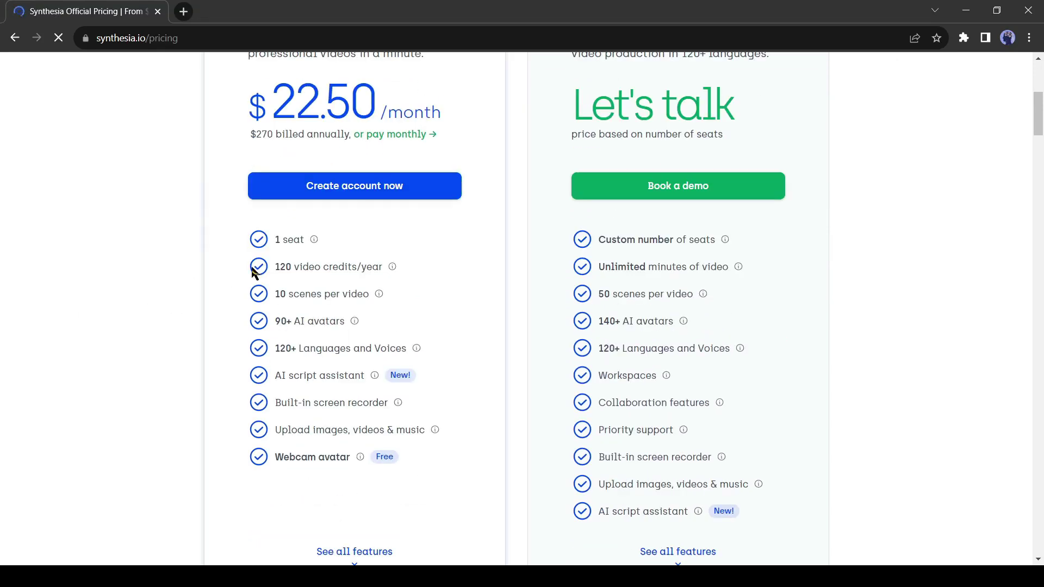
mouse_move(266, 272)
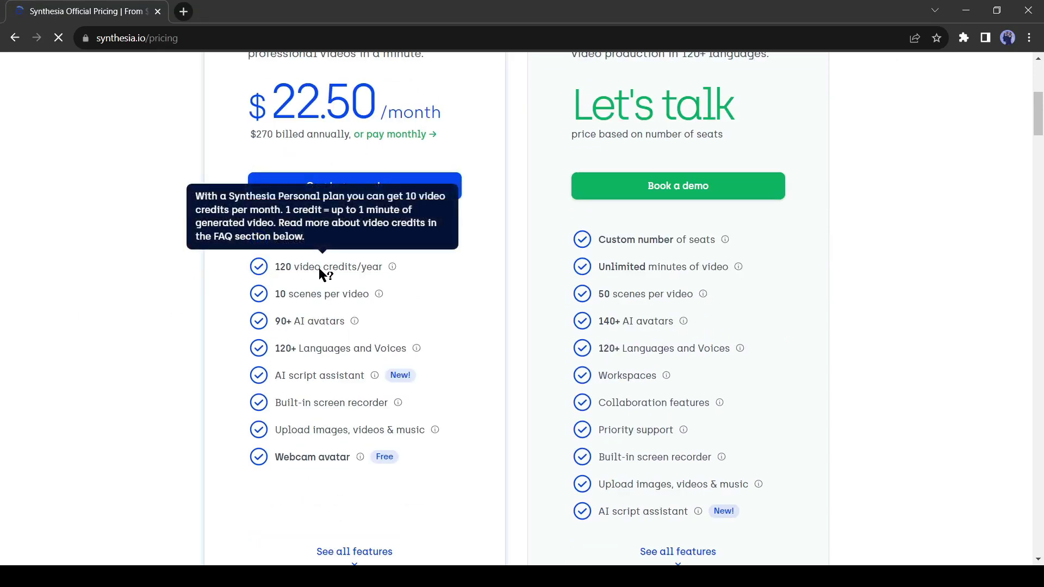
mouse_move(284, 297)
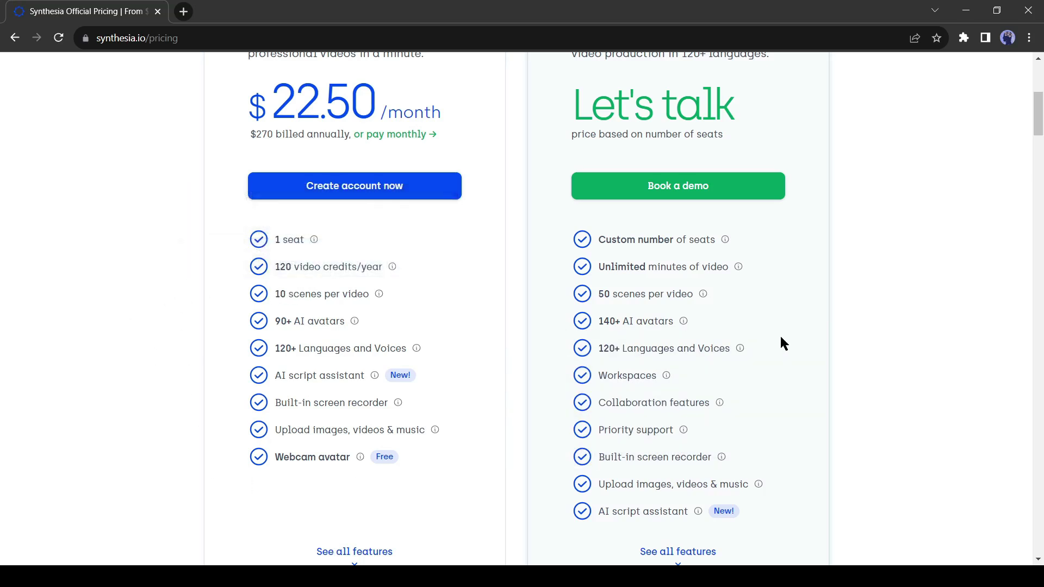
mouse_move(630, 279)
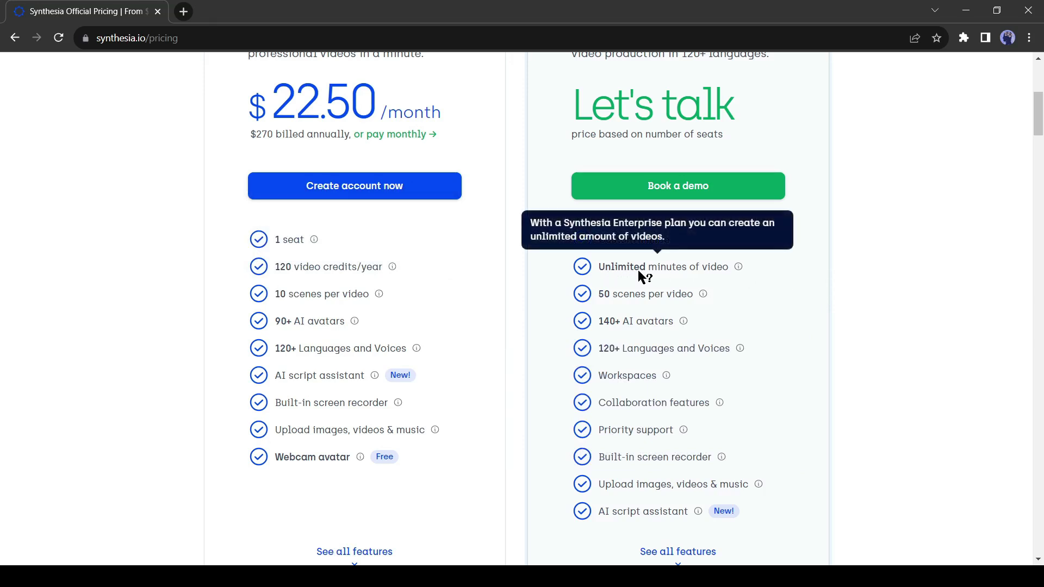